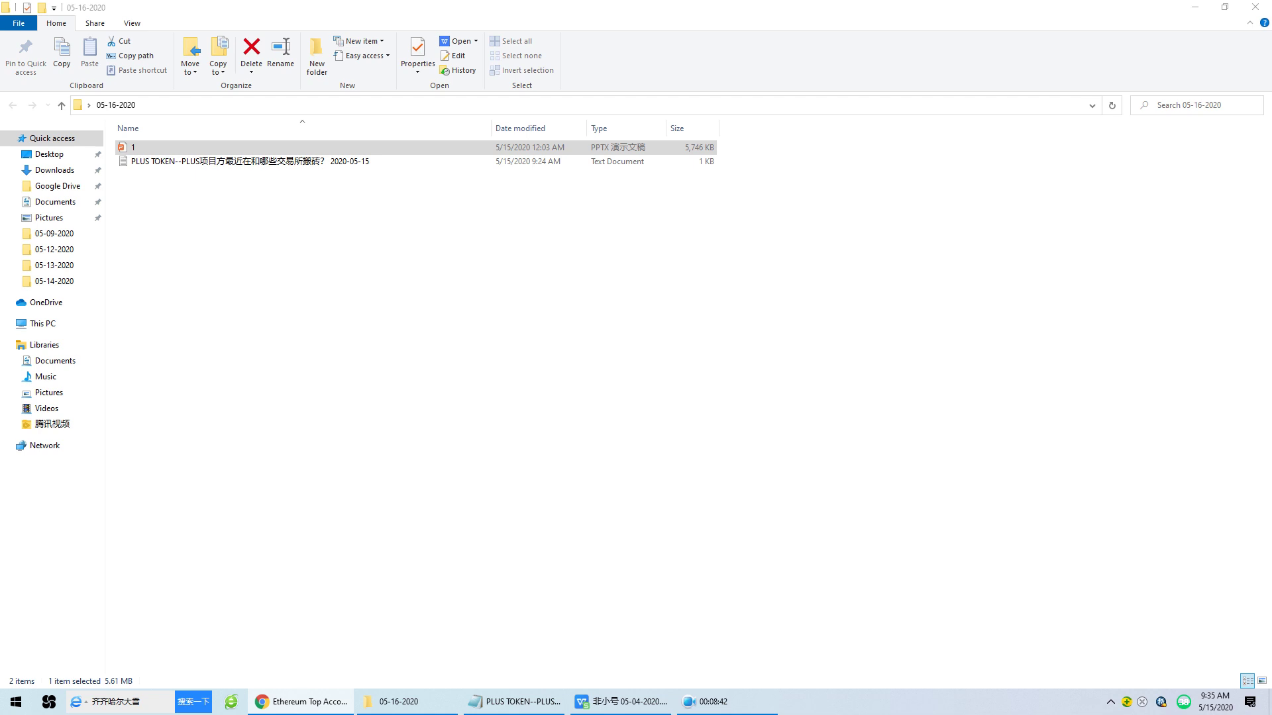
Switch to Chrome, maximize its window and find the rank 40 account in the Etherscan top accounts list.
{"action": "left_click", "coordinate": [301, 701]}
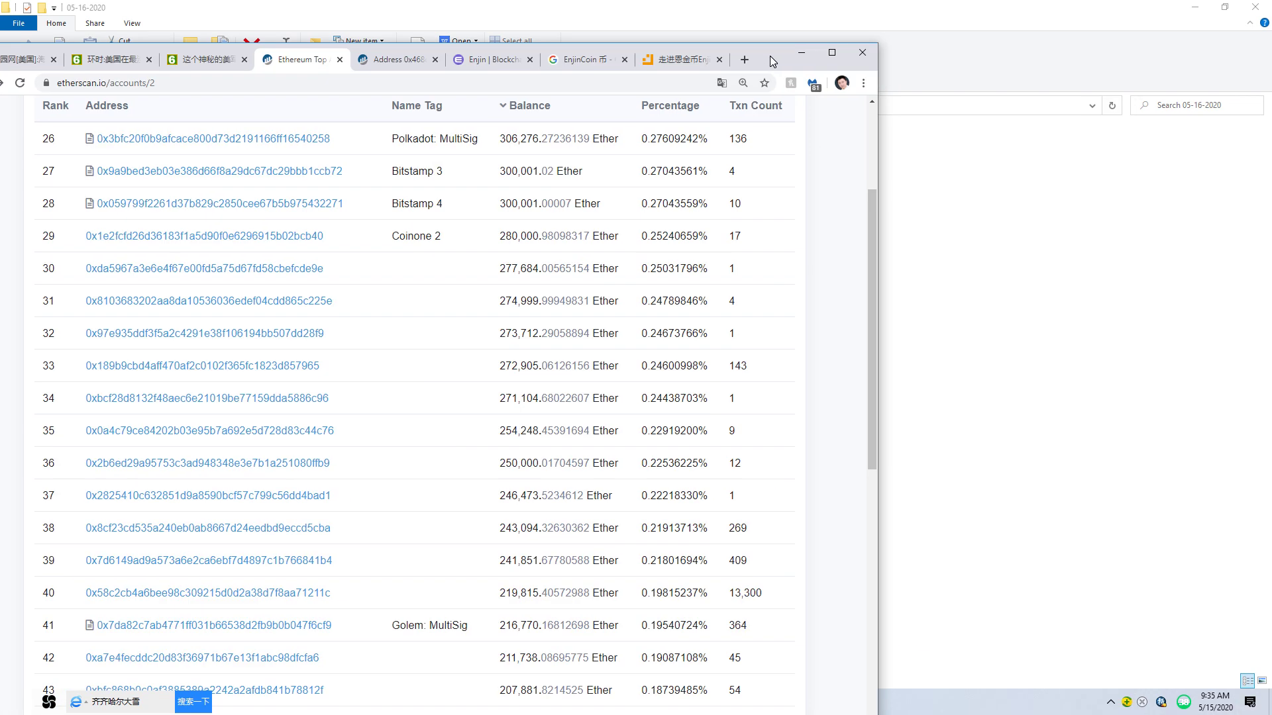
{"action": "left_click", "coordinate": [832, 52]}
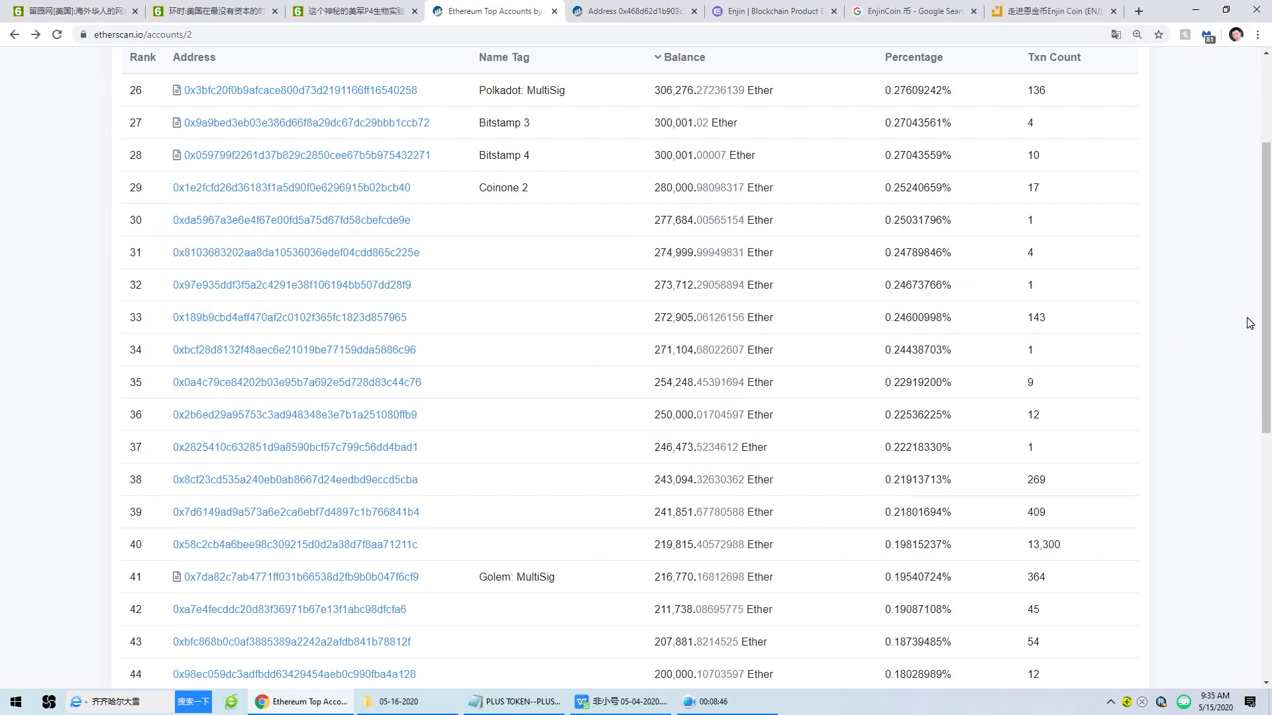
{"action": "scroll", "coordinate": [662, 404], "scroll_direction": "up", "scroll_amount": 3}
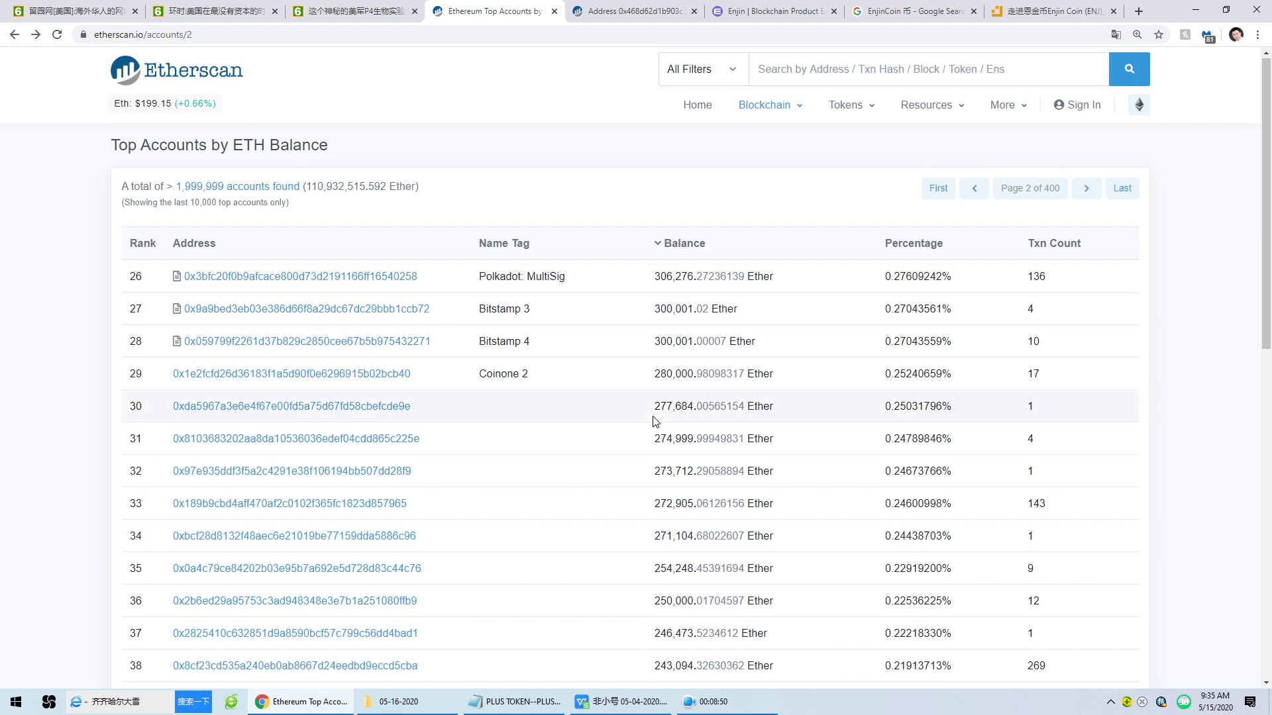
{"action": "scroll", "coordinate": [655, 420], "scroll_direction": "down", "scroll_amount": 6}
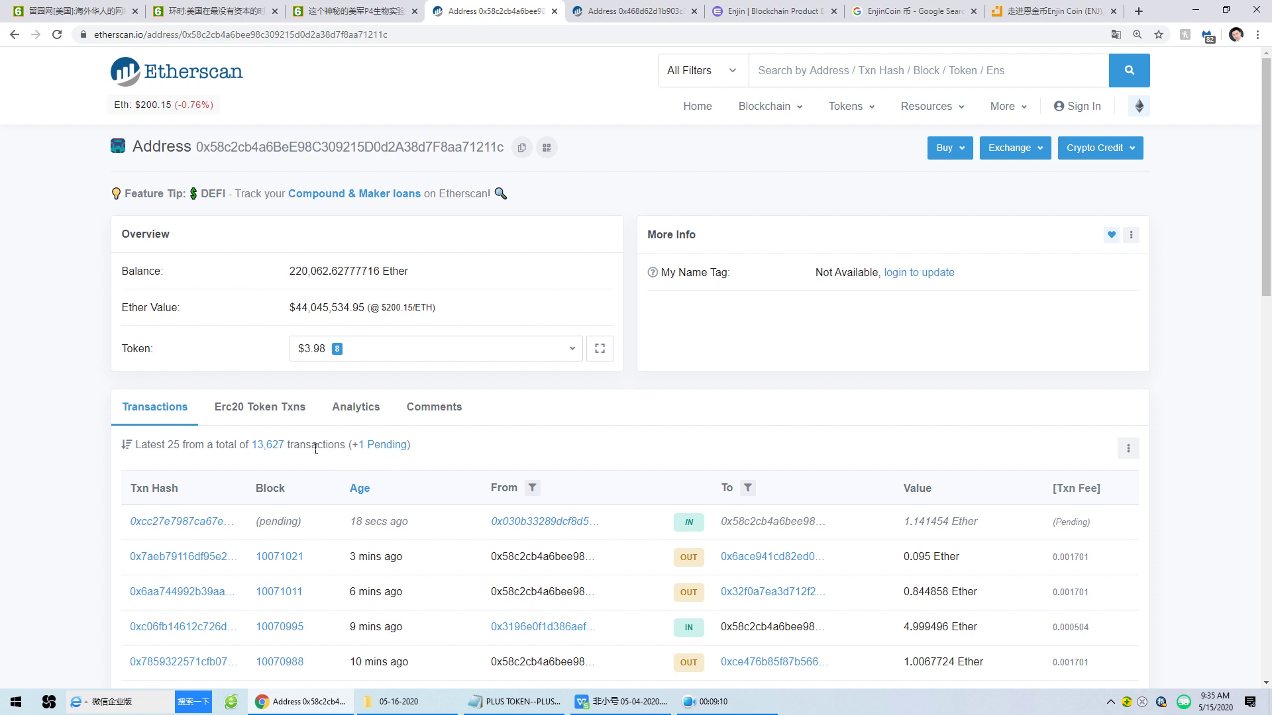
Examine the balance, transaction total and latest incoming and outgoing transfers of the rank 40 address.
{"action": "scroll", "coordinate": [366, 331], "scroll_direction": "down", "scroll_amount": 3}
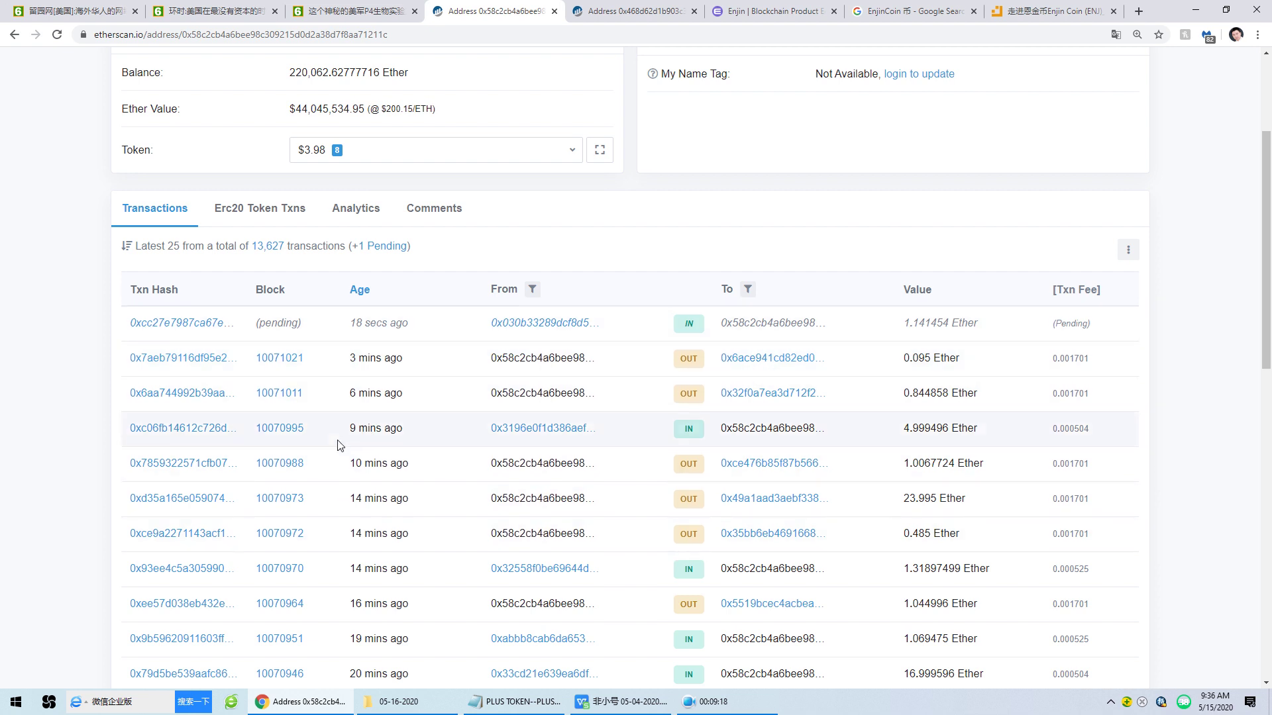
{"action": "scroll", "coordinate": [335, 443], "scroll_direction": "up", "scroll_amount": 3}
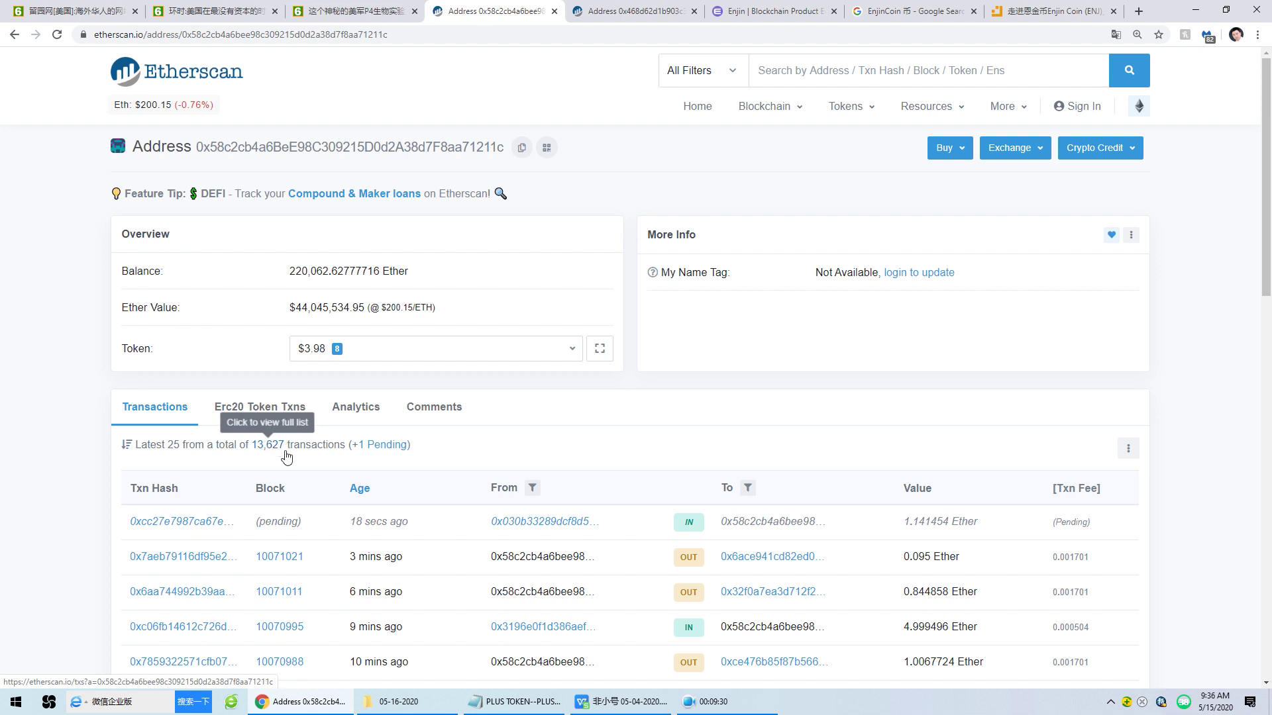
{"action": "mouse_move", "coordinate": [388, 557]}
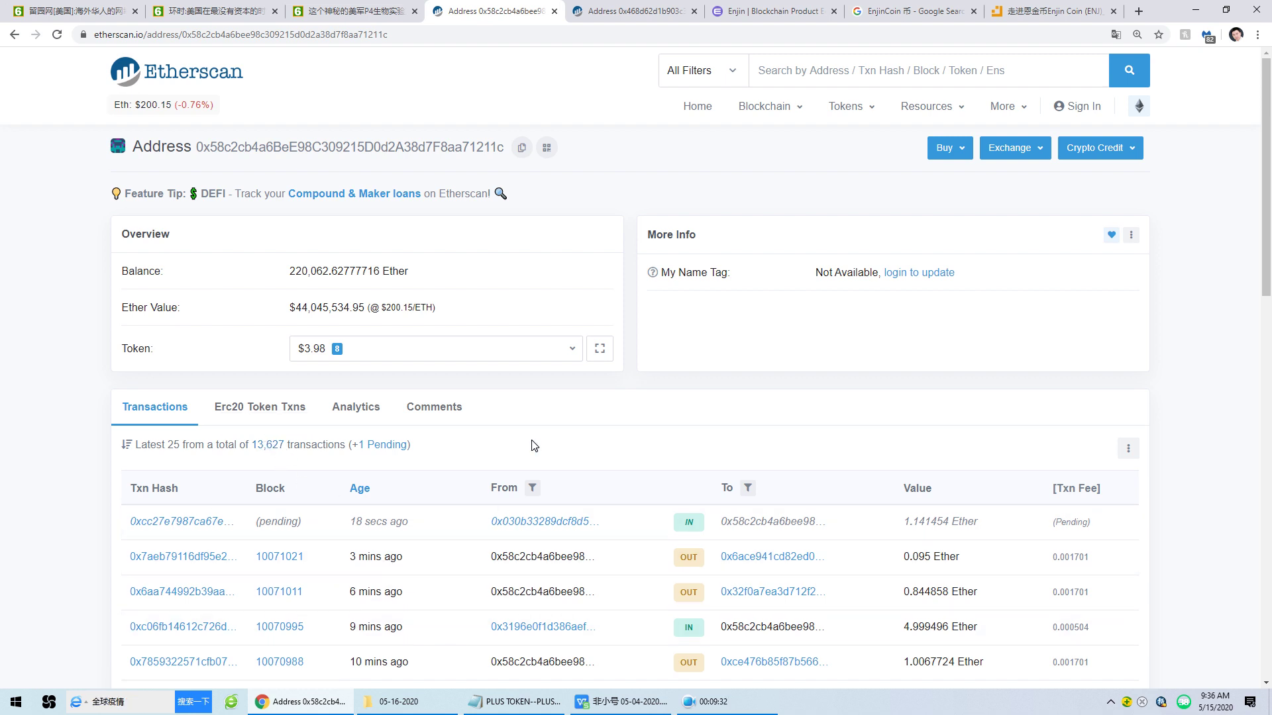
{"action": "scroll", "coordinate": [406, 435], "scroll_direction": "down", "scroll_amount": 2}
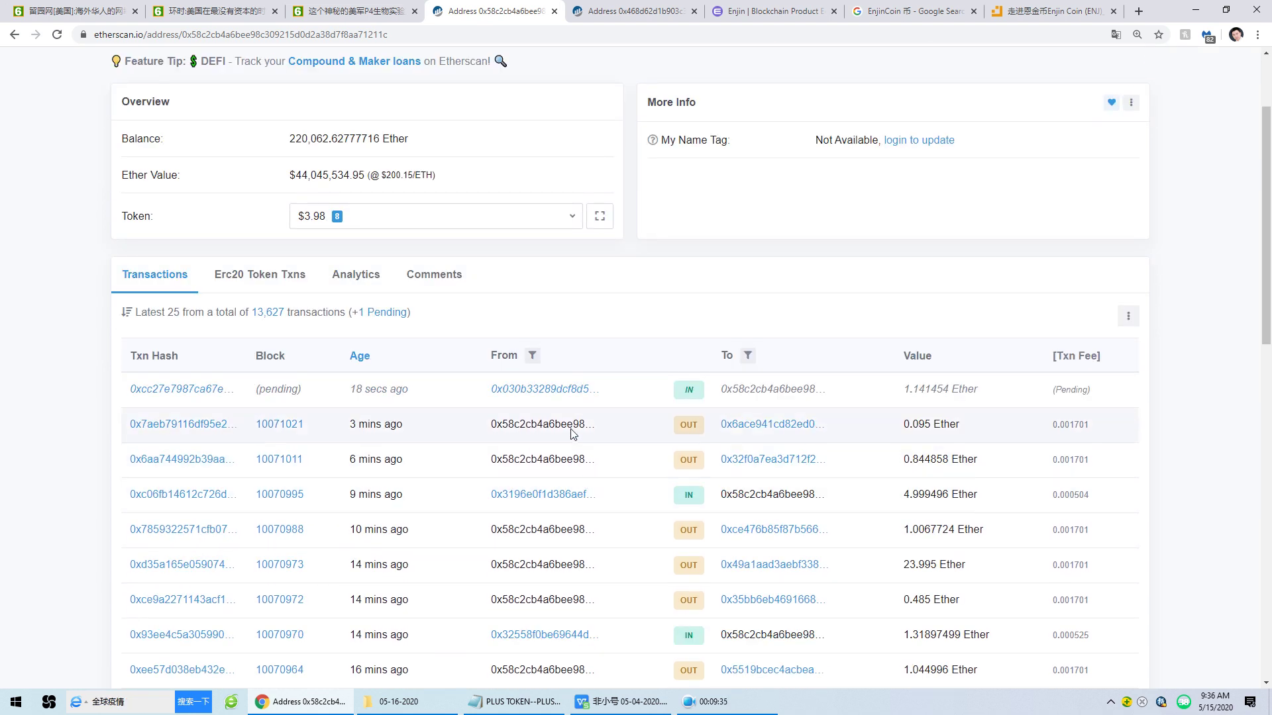
{"action": "scroll", "coordinate": [333, 414], "scroll_direction": "up", "scroll_amount": 1}
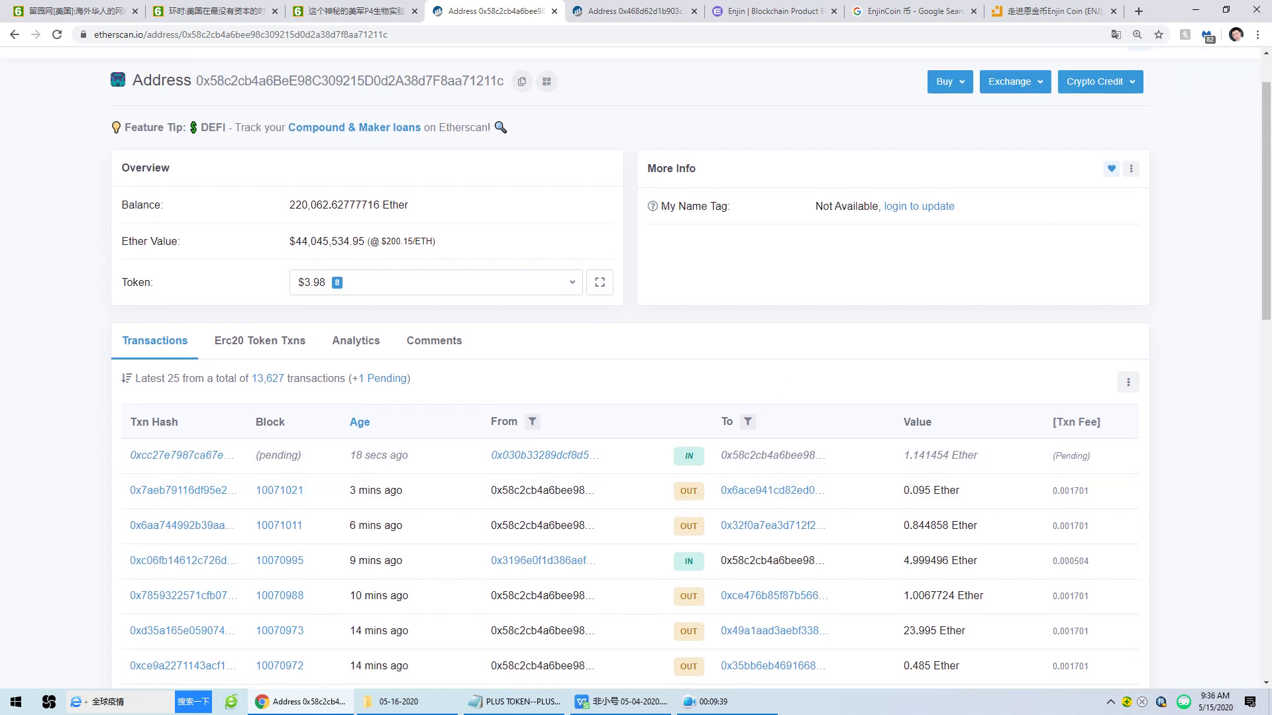
Briefly bring up the 非小号 05-04-2020 document and return to the address page in Chrome.
{"action": "left_click", "coordinate": [303, 709]}
{"action": "left_click", "coordinate": [302, 709]}
{"action": "left_click", "coordinate": [623, 701]}
{"action": "left_click", "coordinate": [1222, 10]}
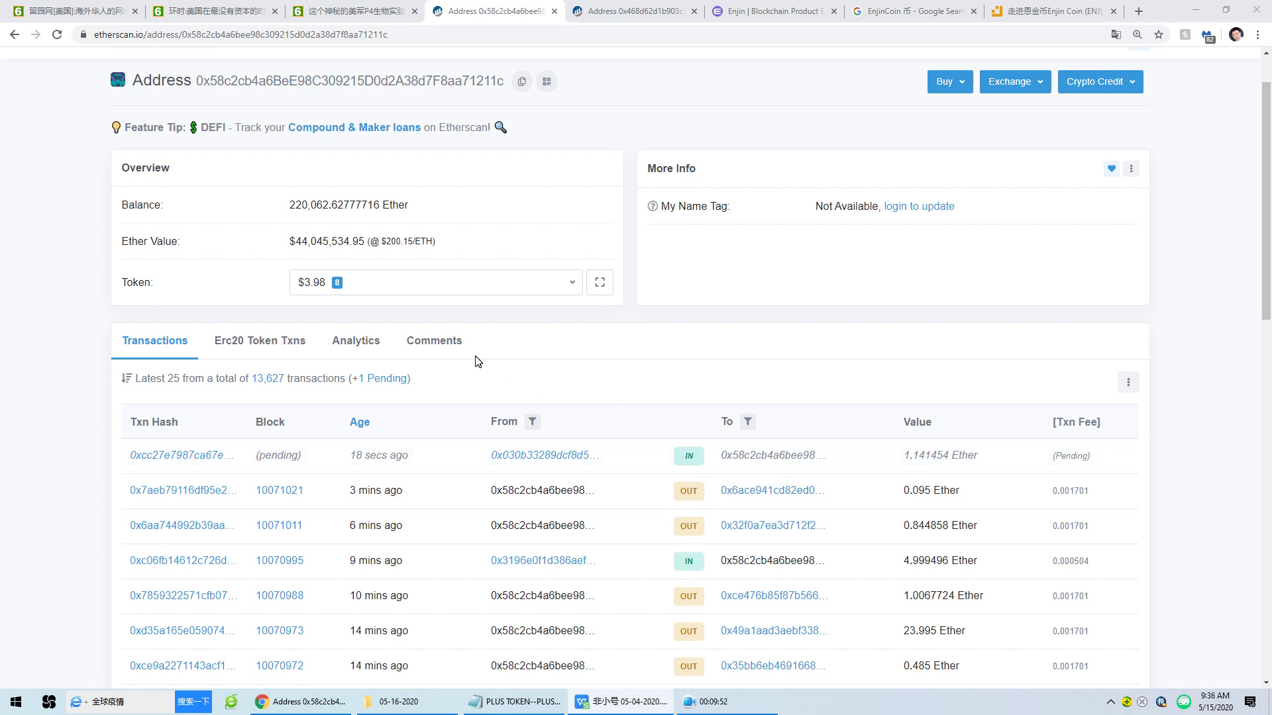
Open the address that received the outgoing 0.24862856 Ether transfer in the transactions list.
{"action": "scroll", "coordinate": [475, 361], "scroll_direction": "down", "scroll_amount": 3}
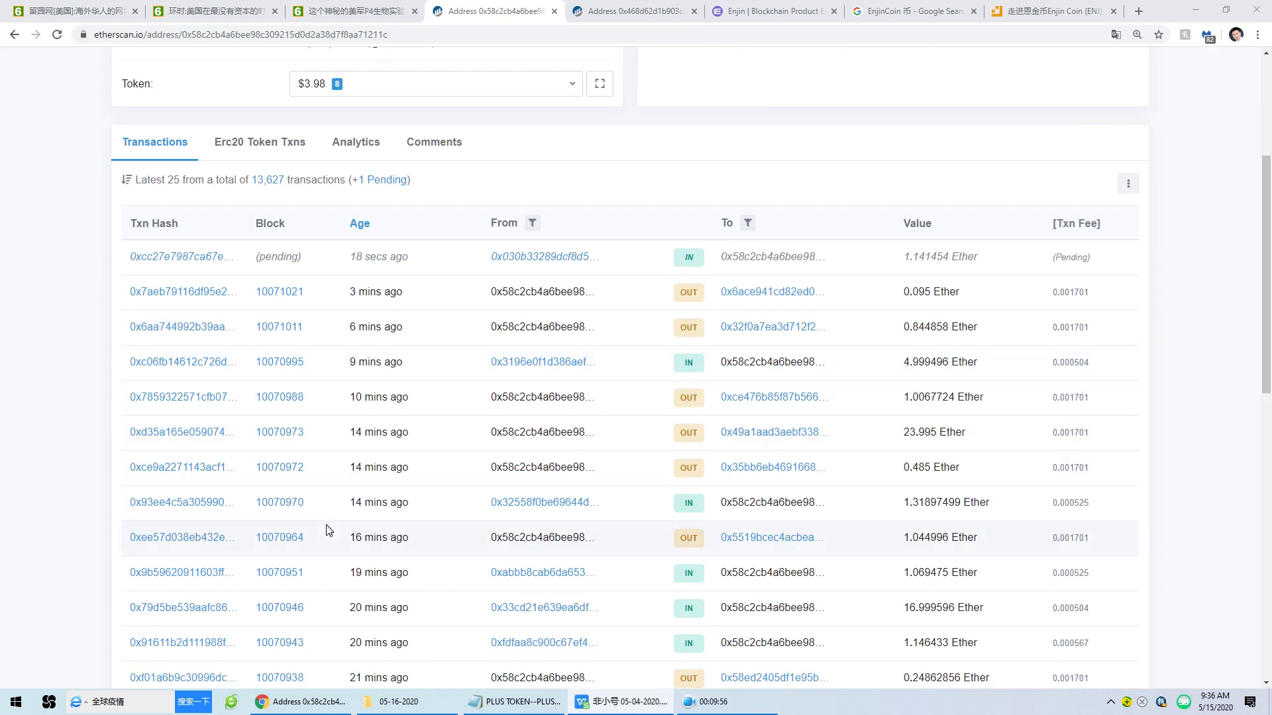
{"action": "scroll", "coordinate": [326, 529], "scroll_direction": "down", "scroll_amount": 3}
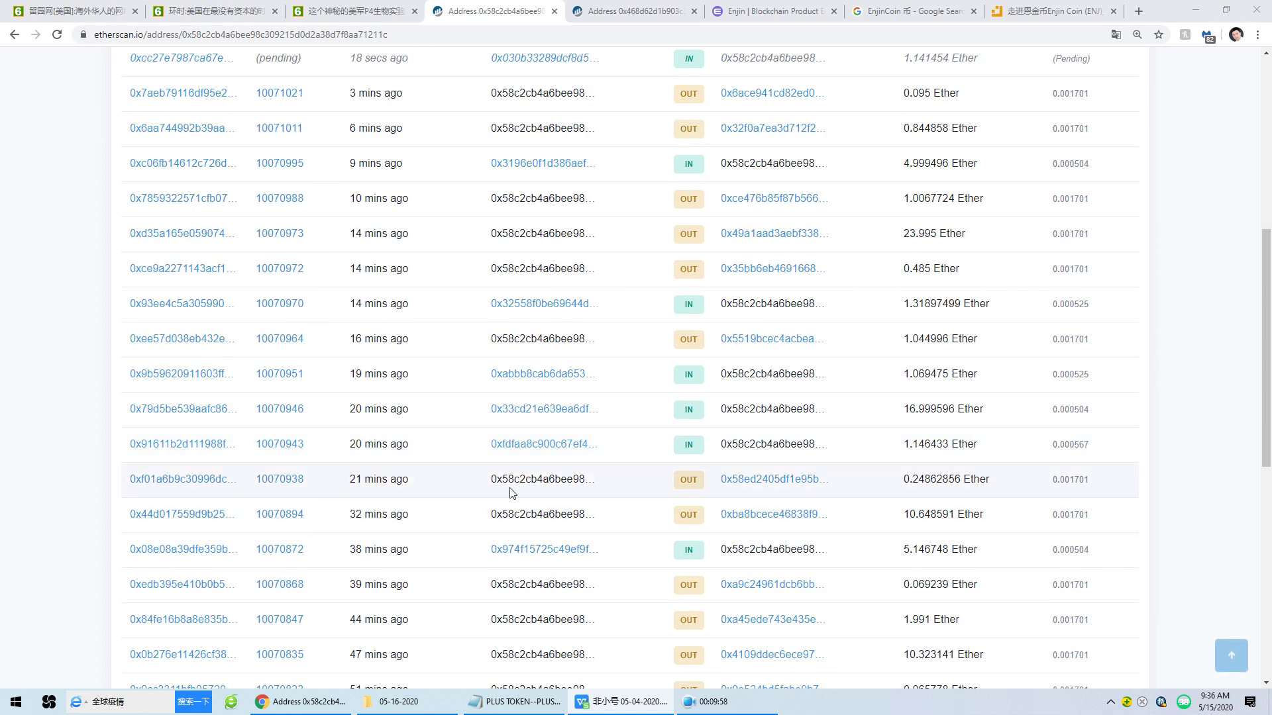
{"action": "left_click", "coordinate": [775, 480]}
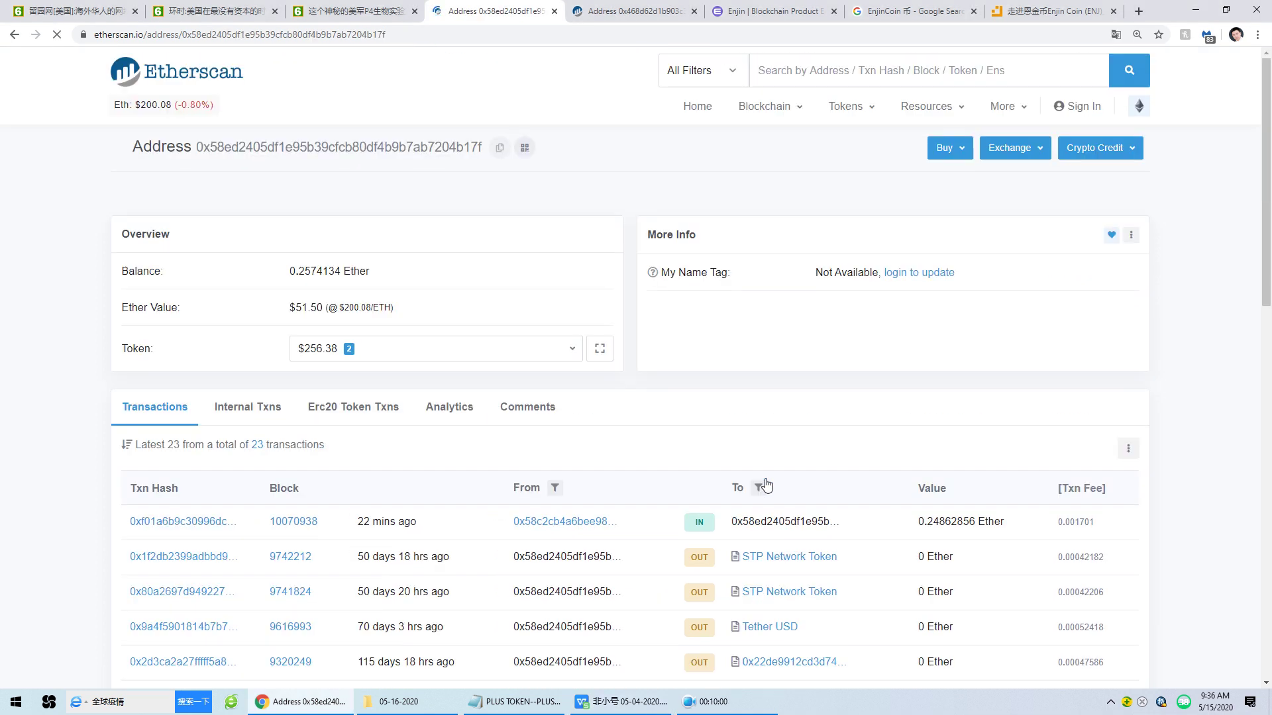
Examine this recipient's transaction history for tokens and exchange transfers, and return to the rank 40 address.
{"action": "scroll", "coordinate": [763, 480], "scroll_direction": "down", "scroll_amount": 6}
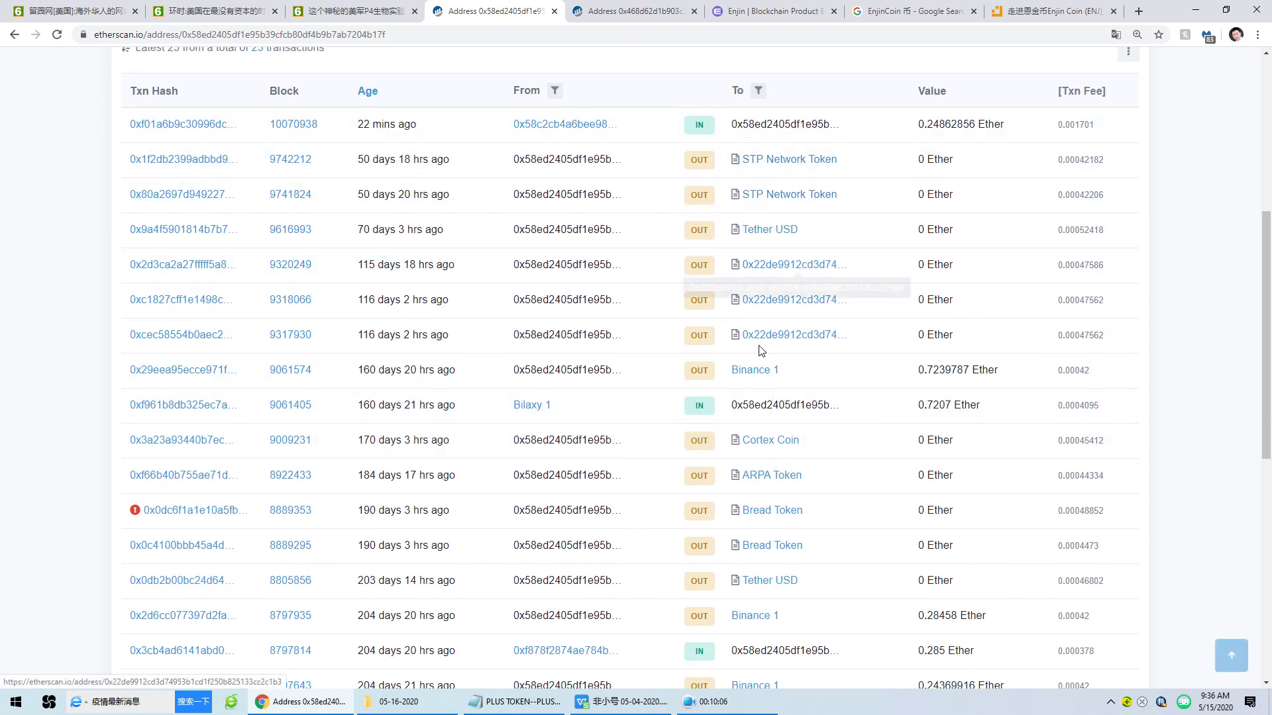
{"action": "scroll", "coordinate": [761, 398], "scroll_direction": "down", "scroll_amount": 2}
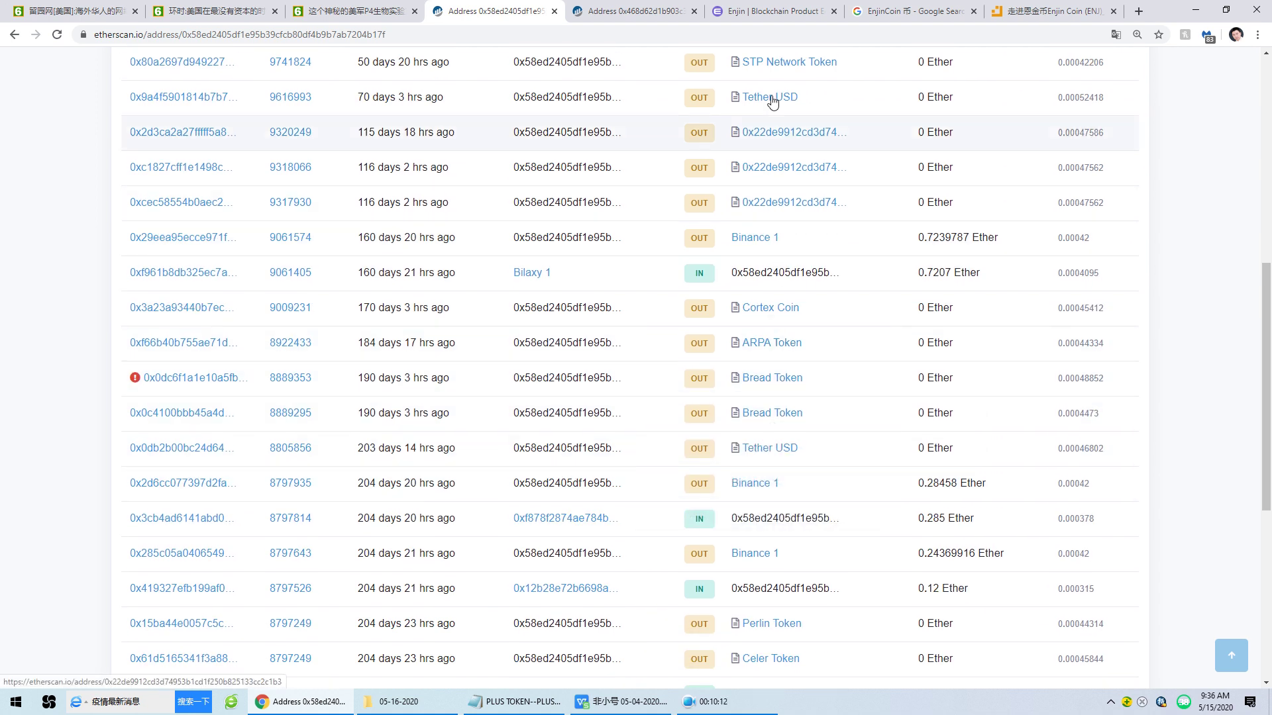
{"action": "scroll", "coordinate": [787, 593], "scroll_direction": "down", "scroll_amount": 2}
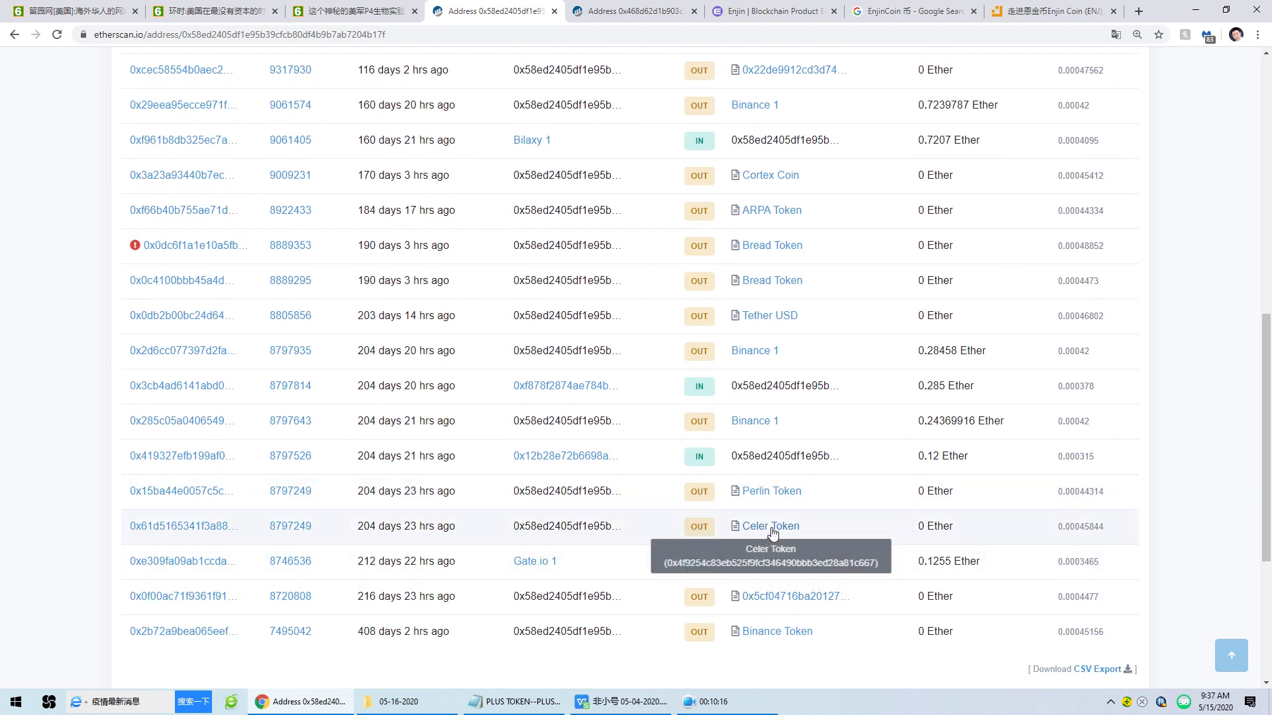
{"action": "scroll", "coordinate": [483, 449], "scroll_direction": "up", "scroll_amount": 3}
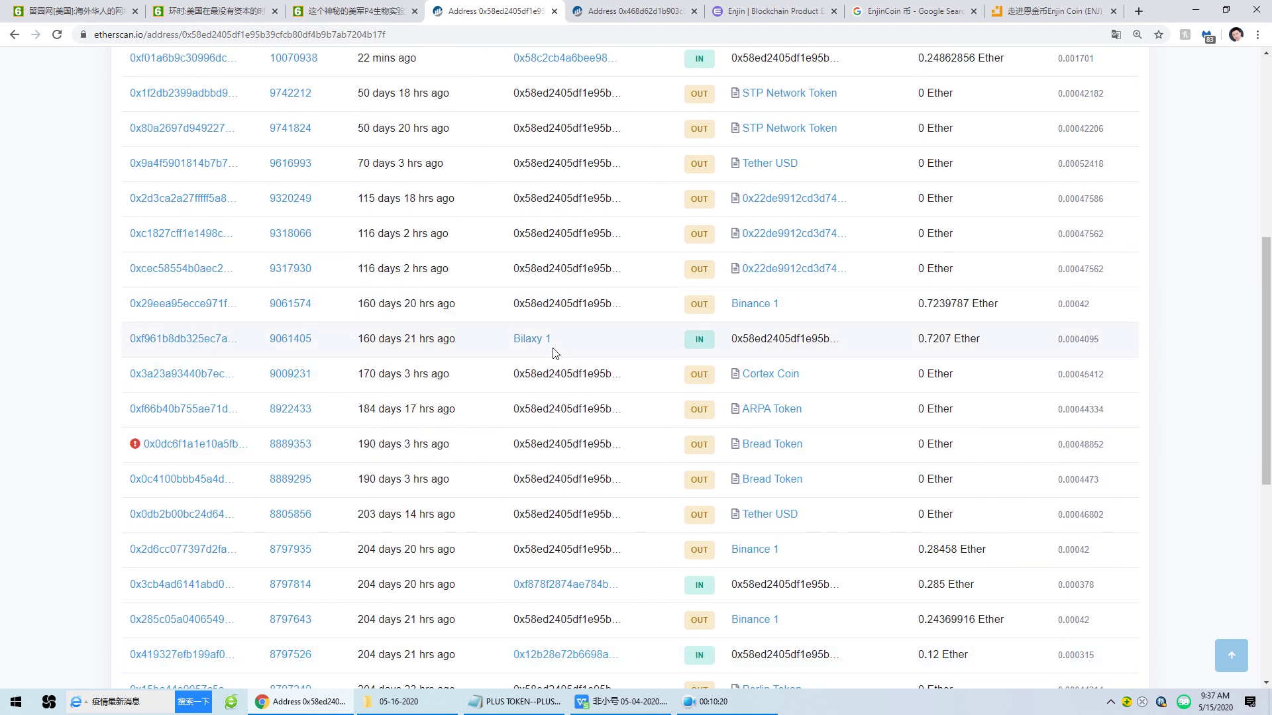
{"action": "scroll", "coordinate": [569, 311], "scroll_direction": "up", "scroll_amount": 3}
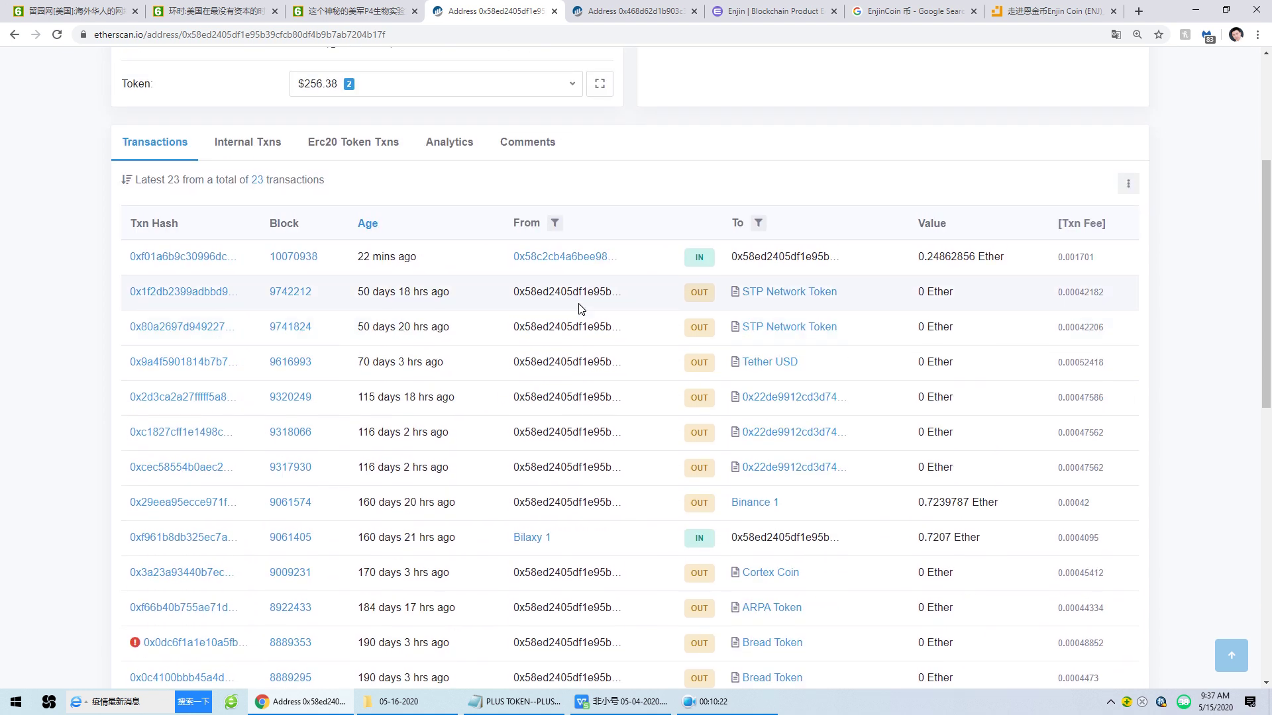
{"action": "scroll", "coordinate": [583, 309], "scroll_direction": "down", "scroll_amount": 2}
{"action": "scroll", "coordinate": [586, 310], "scroll_direction": "down", "scroll_amount": 1}
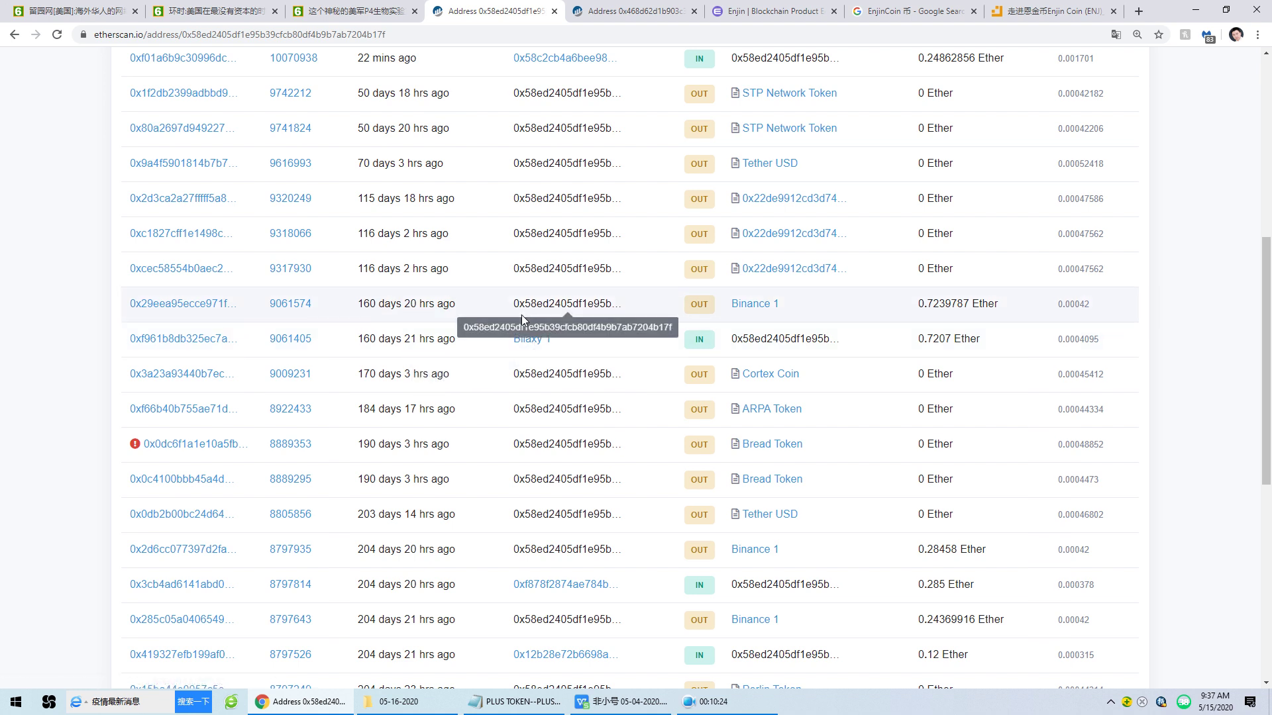
{"action": "scroll", "coordinate": [558, 354], "scroll_direction": "up", "scroll_amount": 3}
{"action": "scroll", "coordinate": [559, 354], "scroll_direction": "down", "scroll_amount": 7}
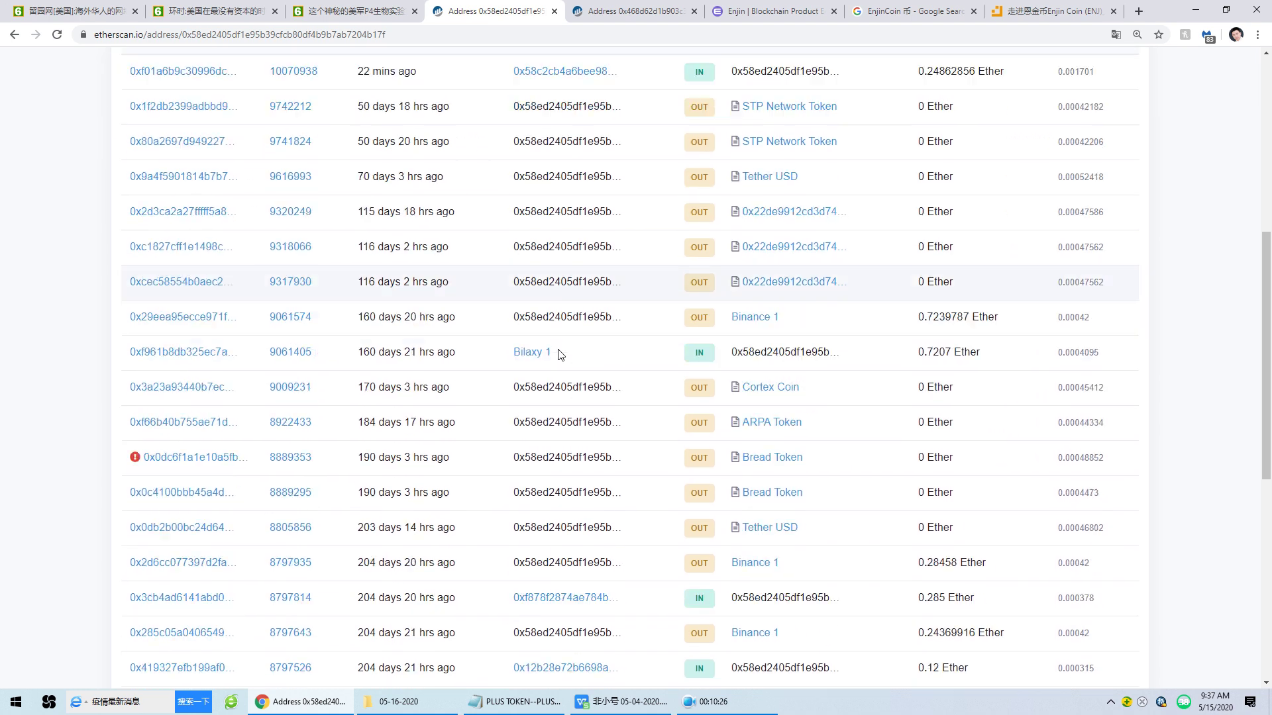
{"action": "scroll", "coordinate": [559, 355], "scroll_direction": "down", "scroll_amount": 2}
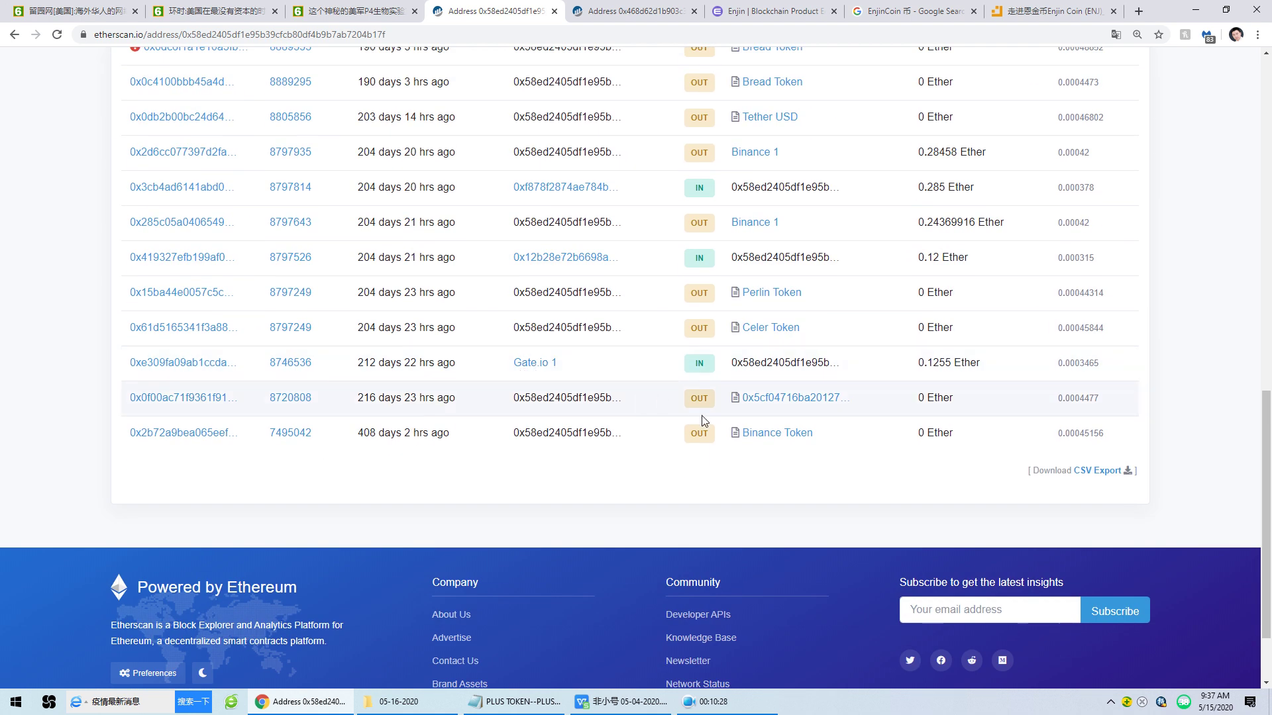
{"action": "scroll", "coordinate": [505, 363], "scroll_direction": "up", "scroll_amount": 9}
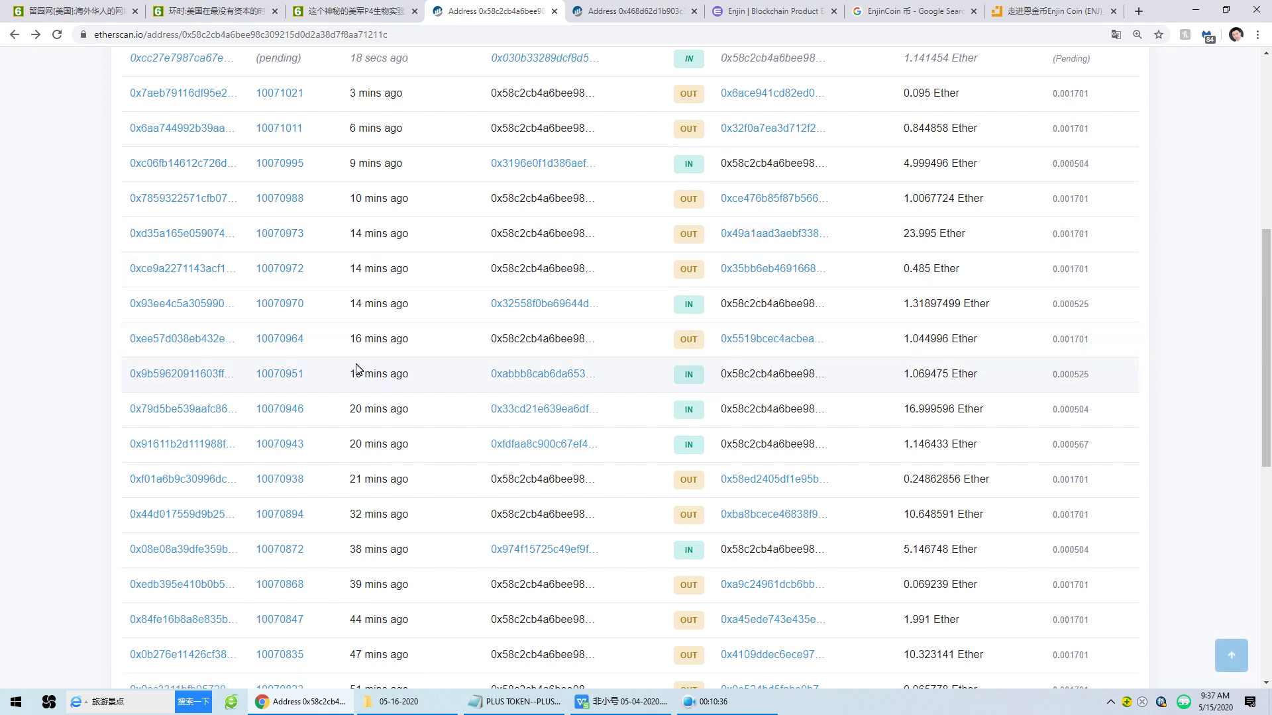
Open the full transaction list of the rank 40 address and look through its first page.
{"action": "scroll", "coordinate": [357, 368], "scroll_direction": "down", "scroll_amount": 6}
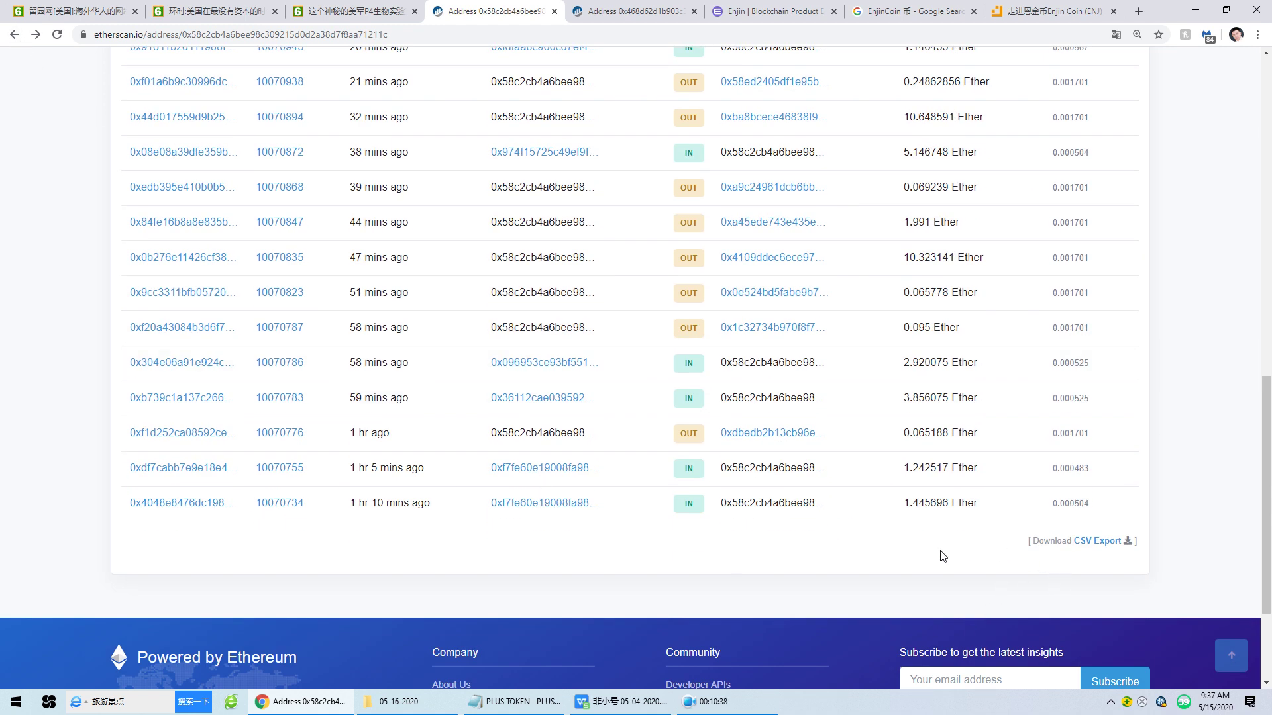
{"action": "scroll", "coordinate": [943, 557], "scroll_direction": "up", "scroll_amount": 13}
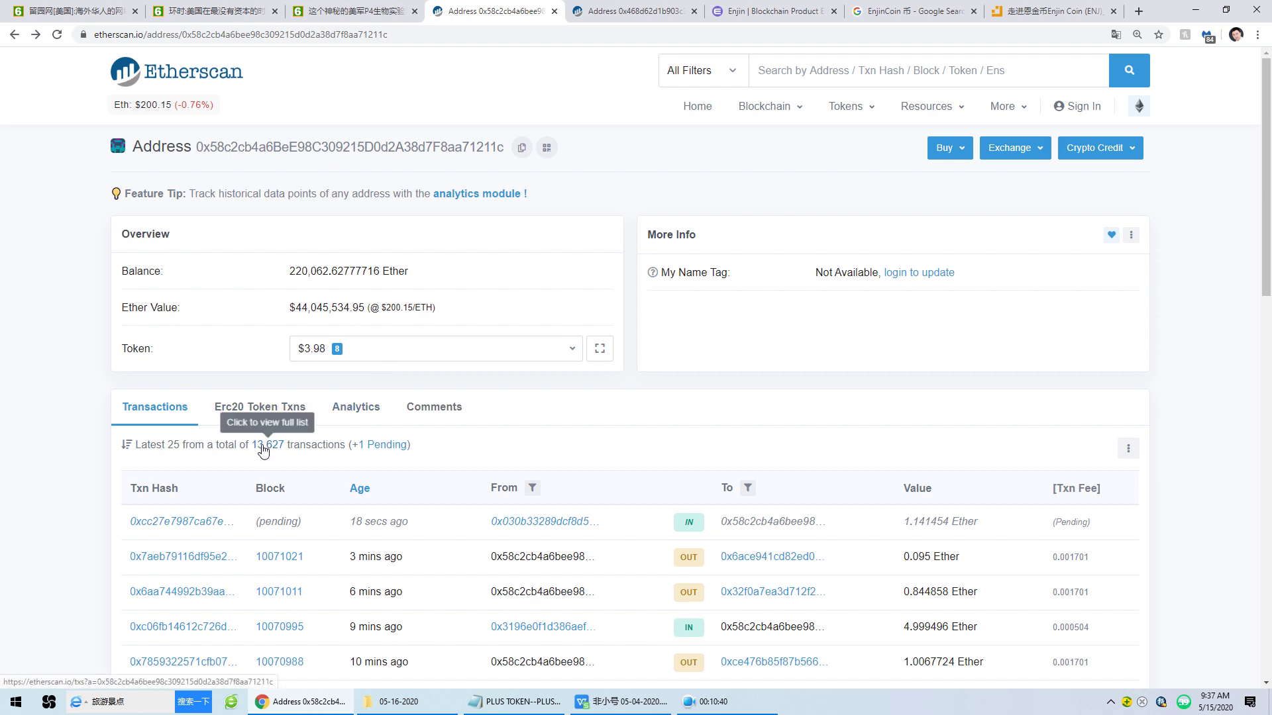
{"action": "left_click", "coordinate": [263, 450]}
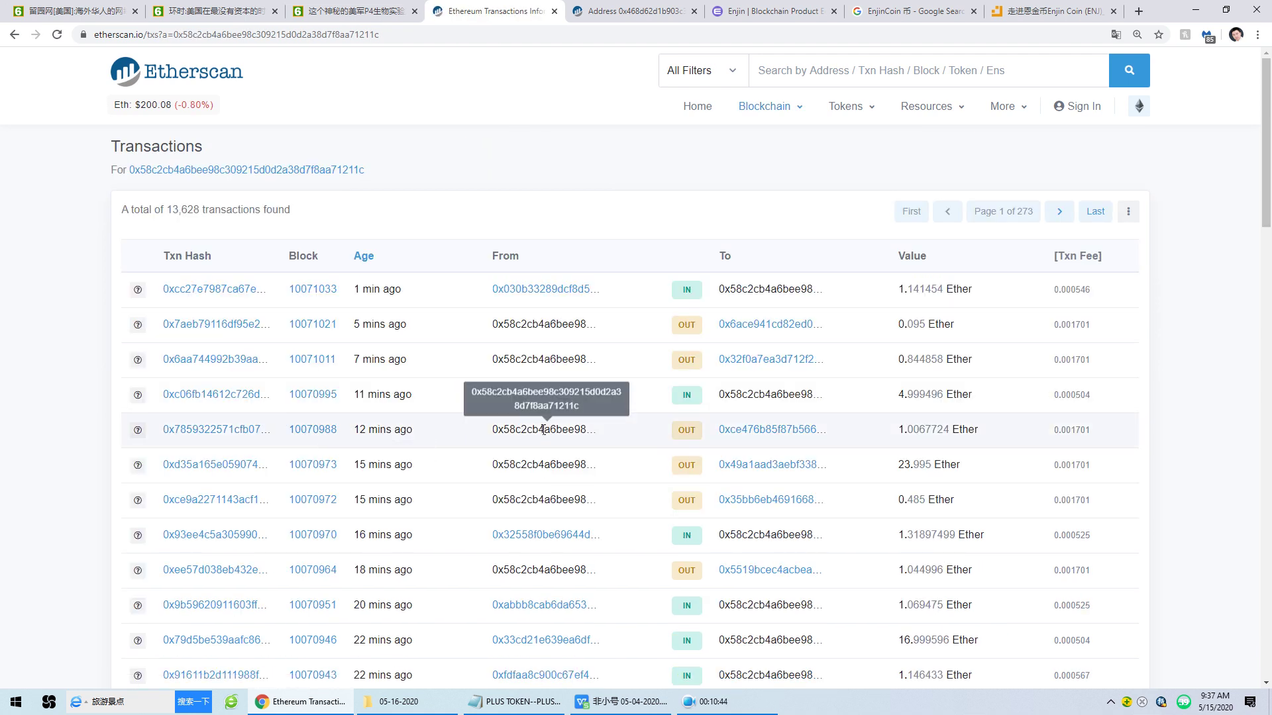
{"action": "scroll", "coordinate": [543, 429], "scroll_direction": "down", "scroll_amount": 17}
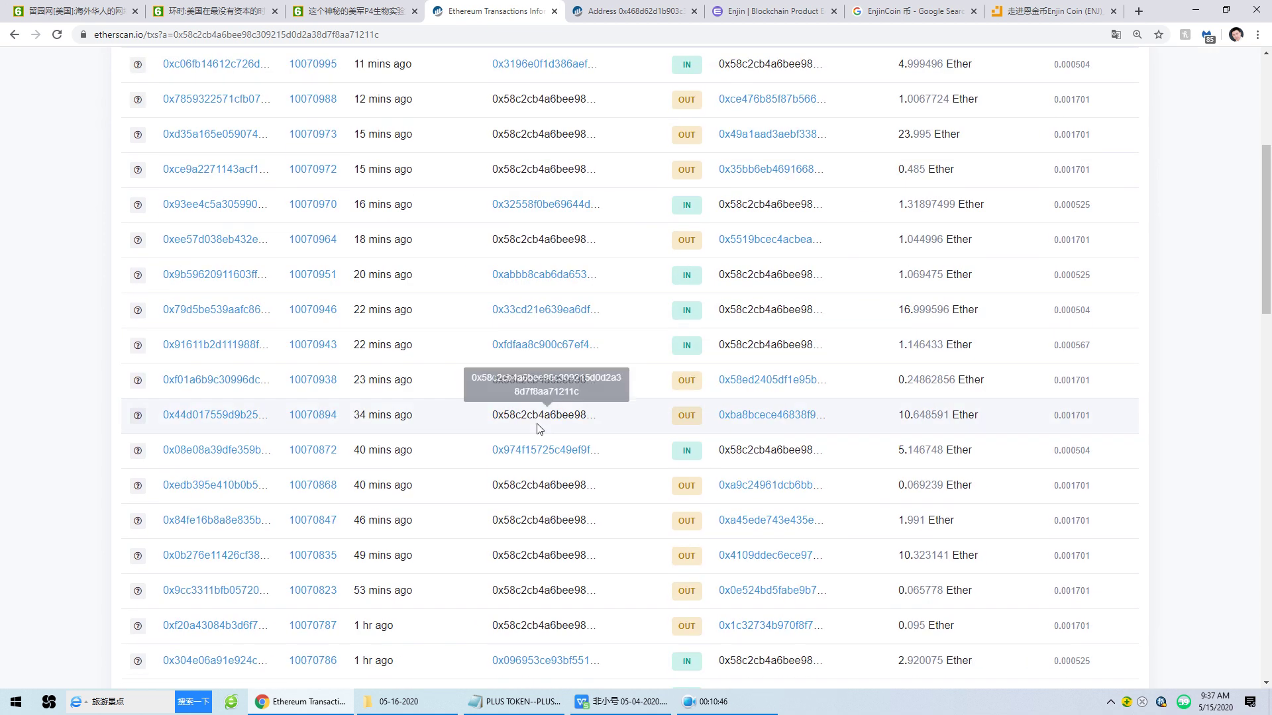
{"action": "scroll", "coordinate": [543, 429], "scroll_direction": "down", "scroll_amount": 6}
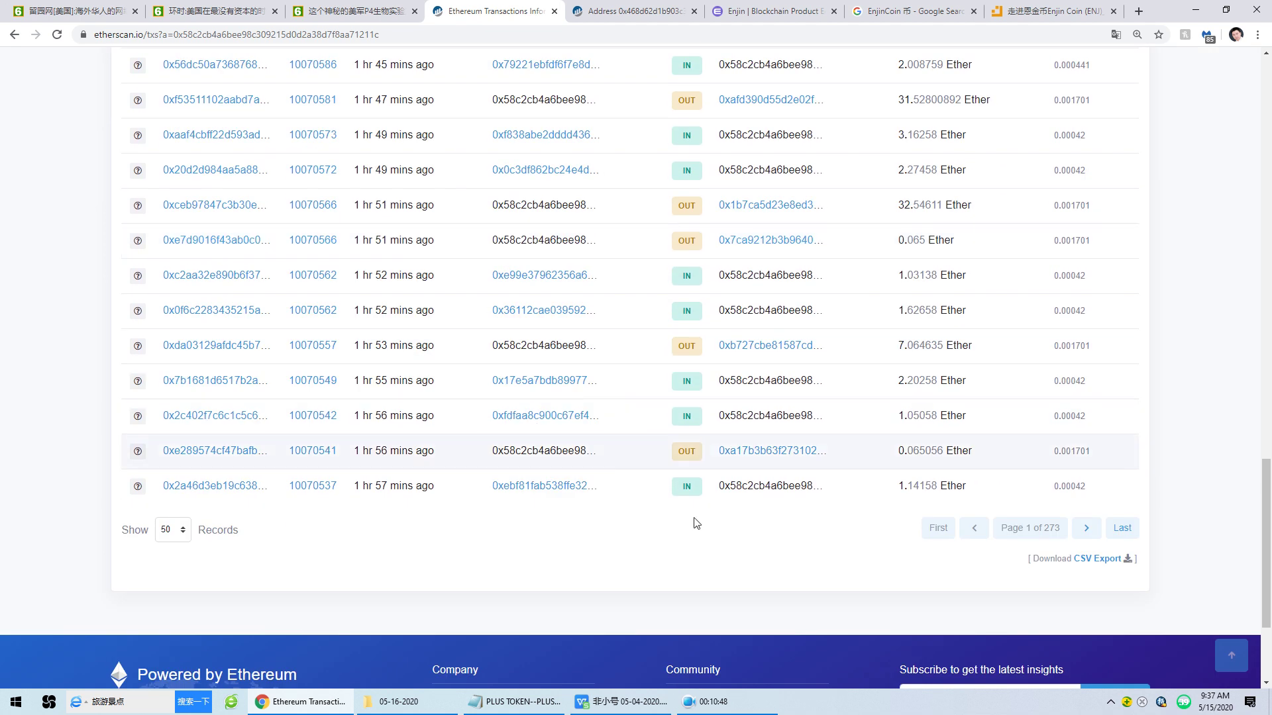
Go to page 2 of the transactions and open the recipient of the 1.022239 Ether outgoing transfer.
{"action": "left_click", "coordinate": [1087, 528]}
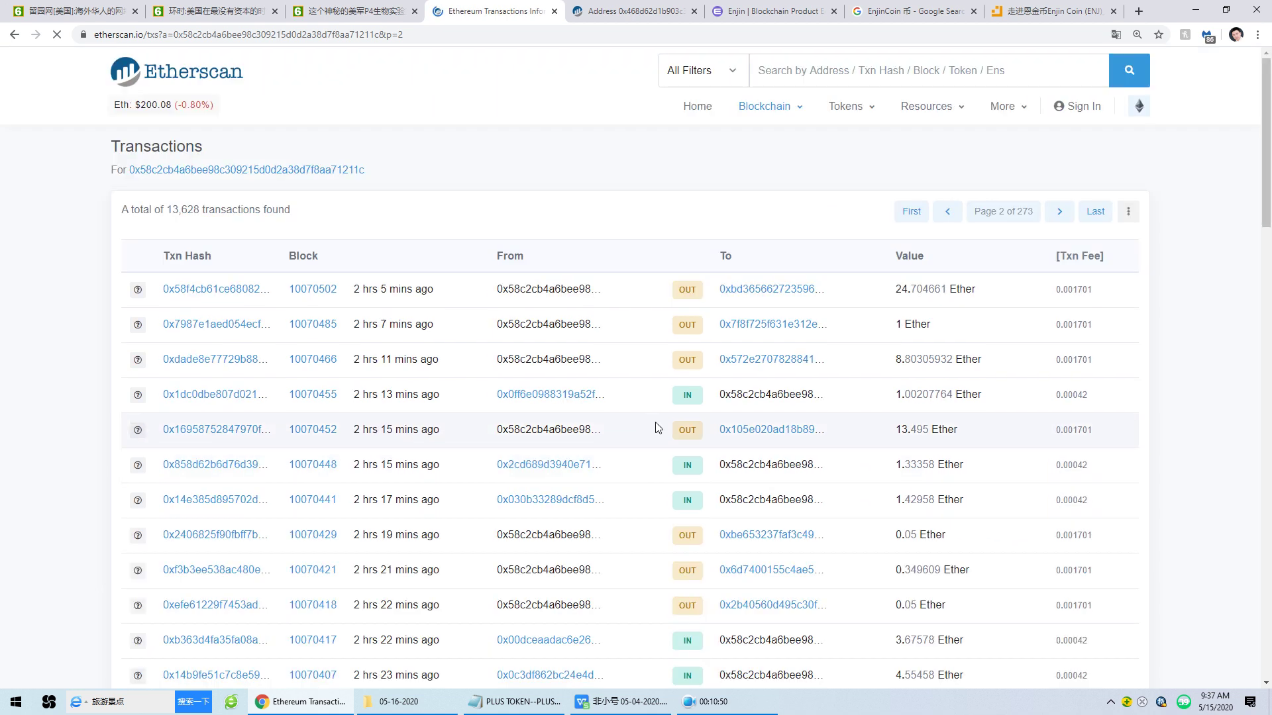
{"action": "scroll", "coordinate": [623, 416], "scroll_direction": "down", "scroll_amount": 10}
{"action": "scroll", "coordinate": [623, 415], "scroll_direction": "down", "scroll_amount": 10}
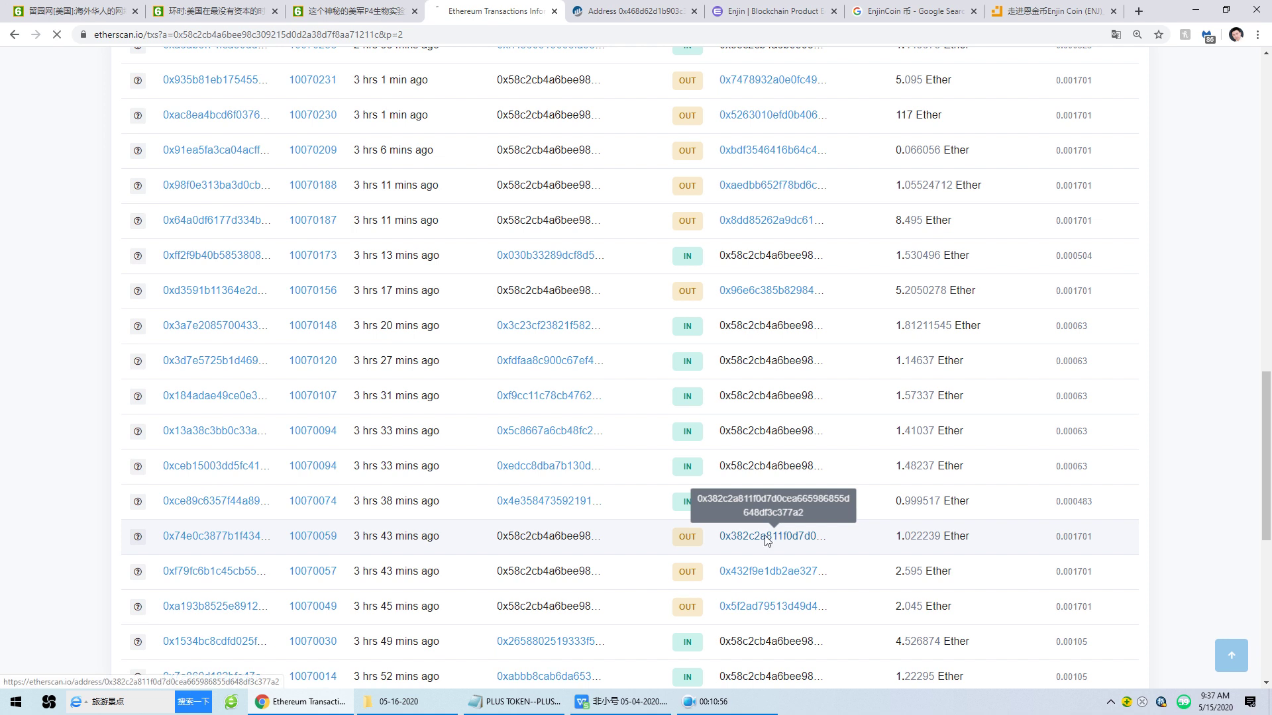
Examine the senders and recipients in this address's latest transactions for exchange wallets.
{"action": "scroll", "coordinate": [766, 539], "scroll_direction": "down", "scroll_amount": 5}
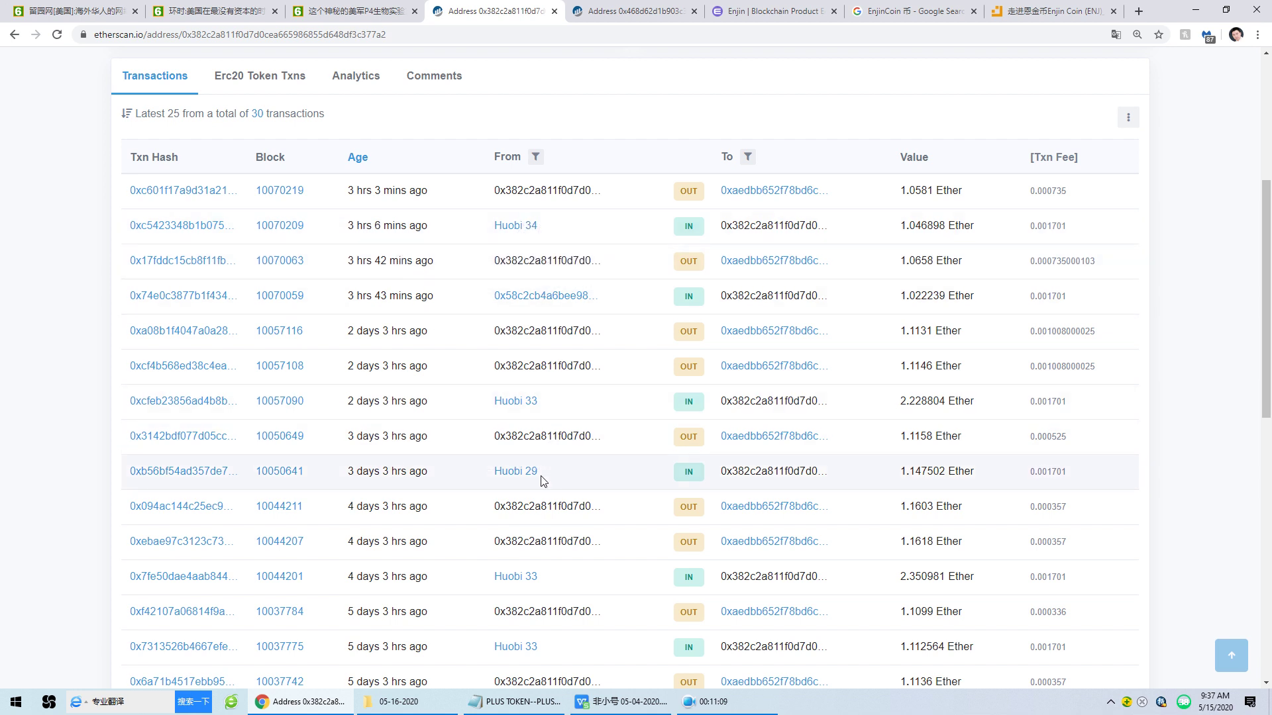
{"action": "scroll", "coordinate": [549, 447], "scroll_direction": "down", "scroll_amount": 8}
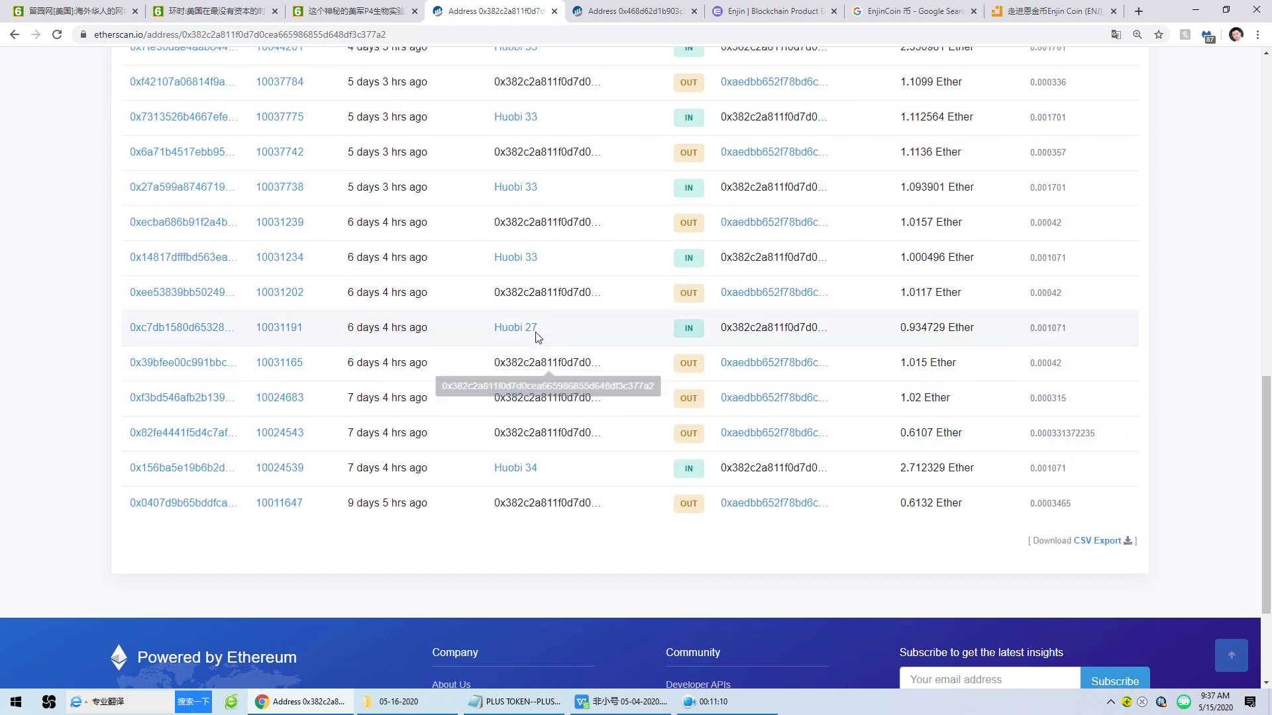
{"action": "scroll", "coordinate": [610, 446], "scroll_direction": "up", "scroll_amount": 8}
{"action": "scroll", "coordinate": [610, 449], "scroll_direction": "up", "scroll_amount": 3}
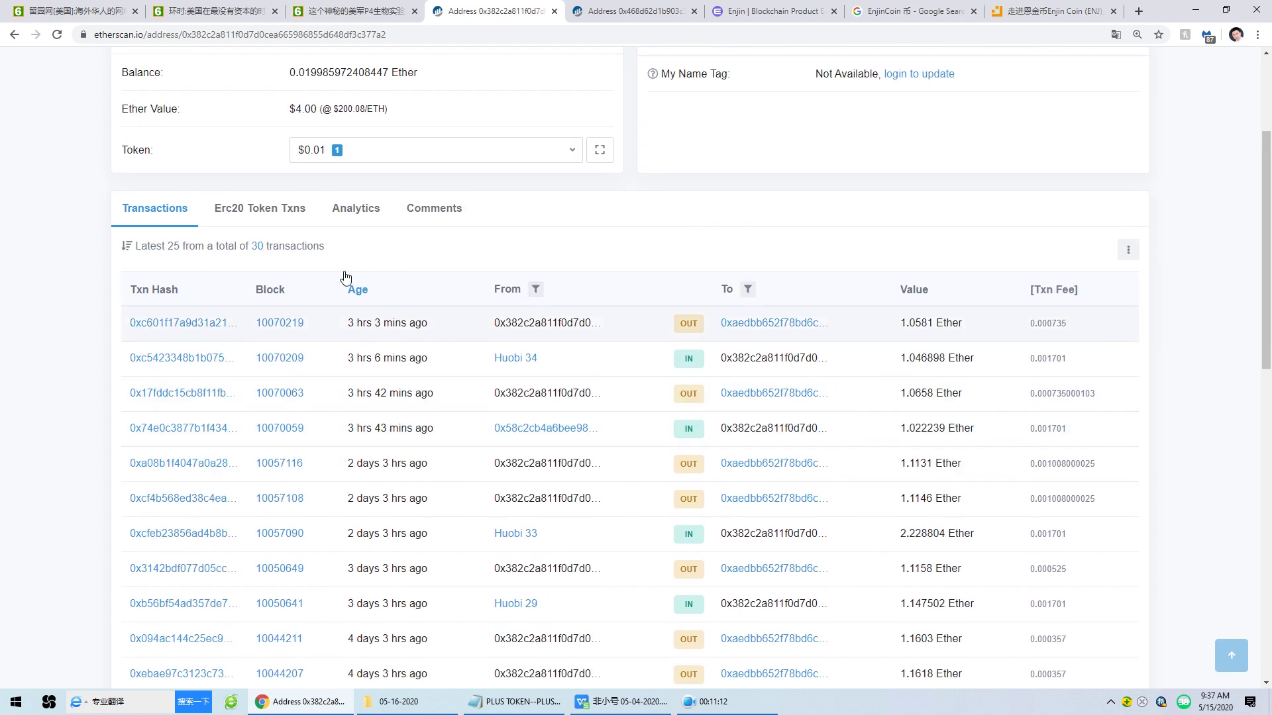
Open this address's full transaction list and examine it down to the oldest transfers.
{"action": "left_click", "coordinate": [261, 250]}
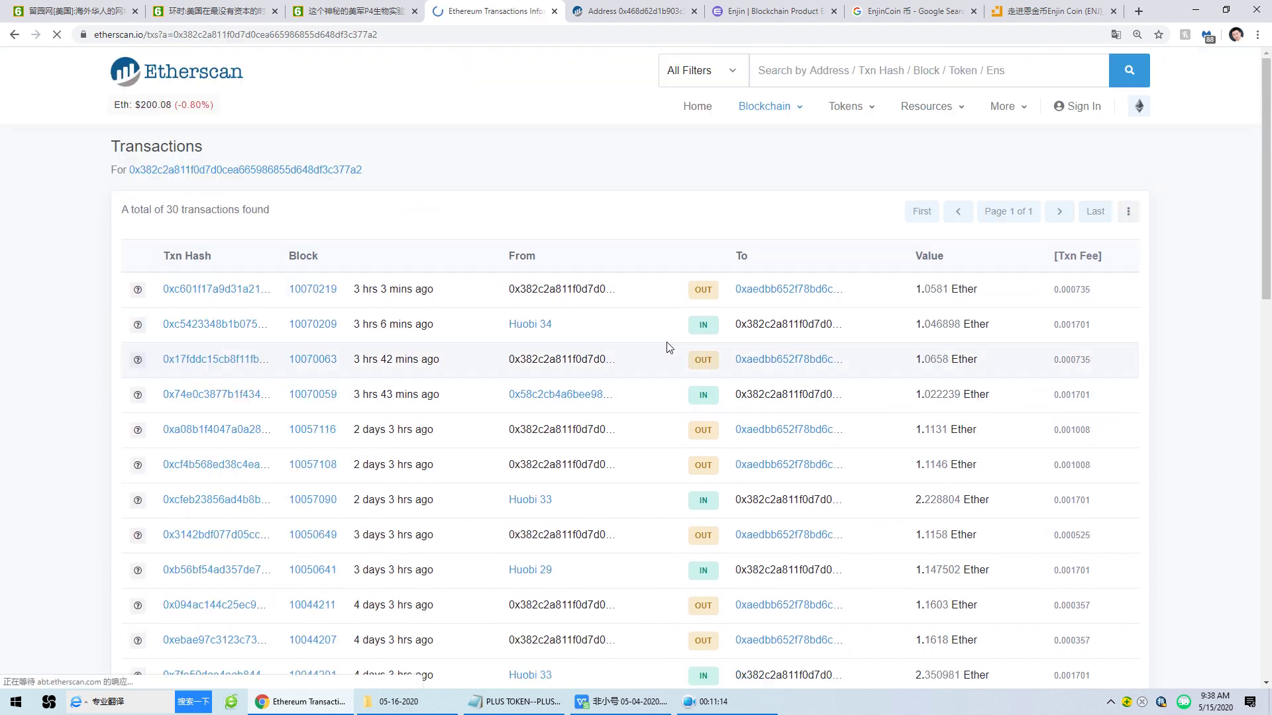
{"action": "scroll", "coordinate": [672, 343], "scroll_direction": "down", "scroll_amount": 7}
{"action": "scroll", "coordinate": [672, 345], "scroll_direction": "down", "scroll_amount": 5}
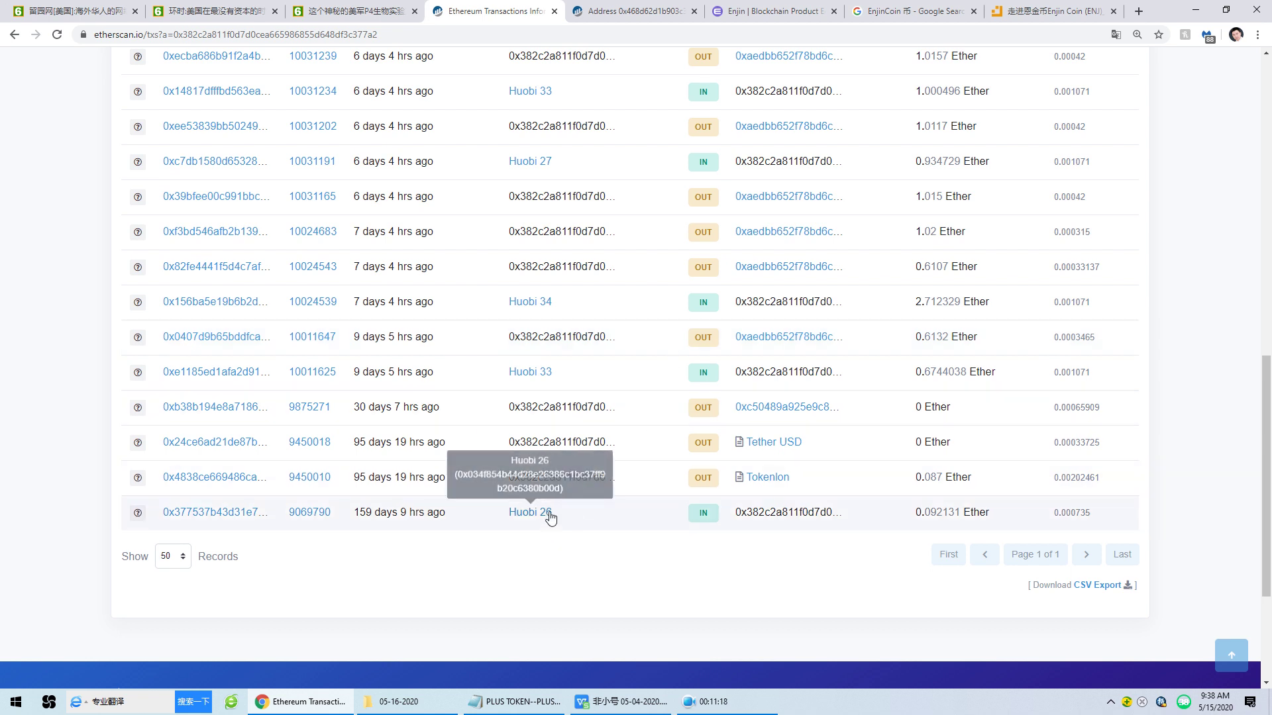
{"action": "scroll", "coordinate": [545, 523], "scroll_direction": "up", "scroll_amount": 12}
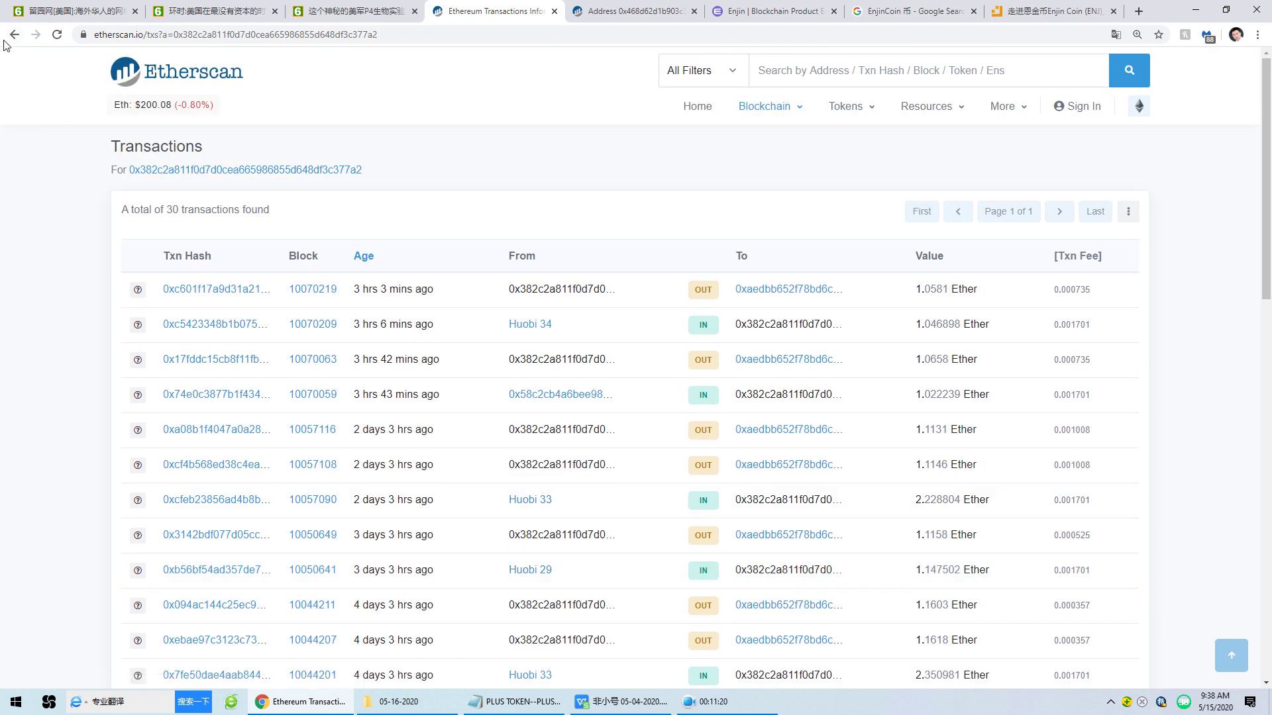
Return to page 2 of the 0x58c2cb4a6bee98 address's transactions and open the recipient of the 4.4592054 Ether outgoing transfer.
{"action": "left_click", "coordinate": [15, 37]}
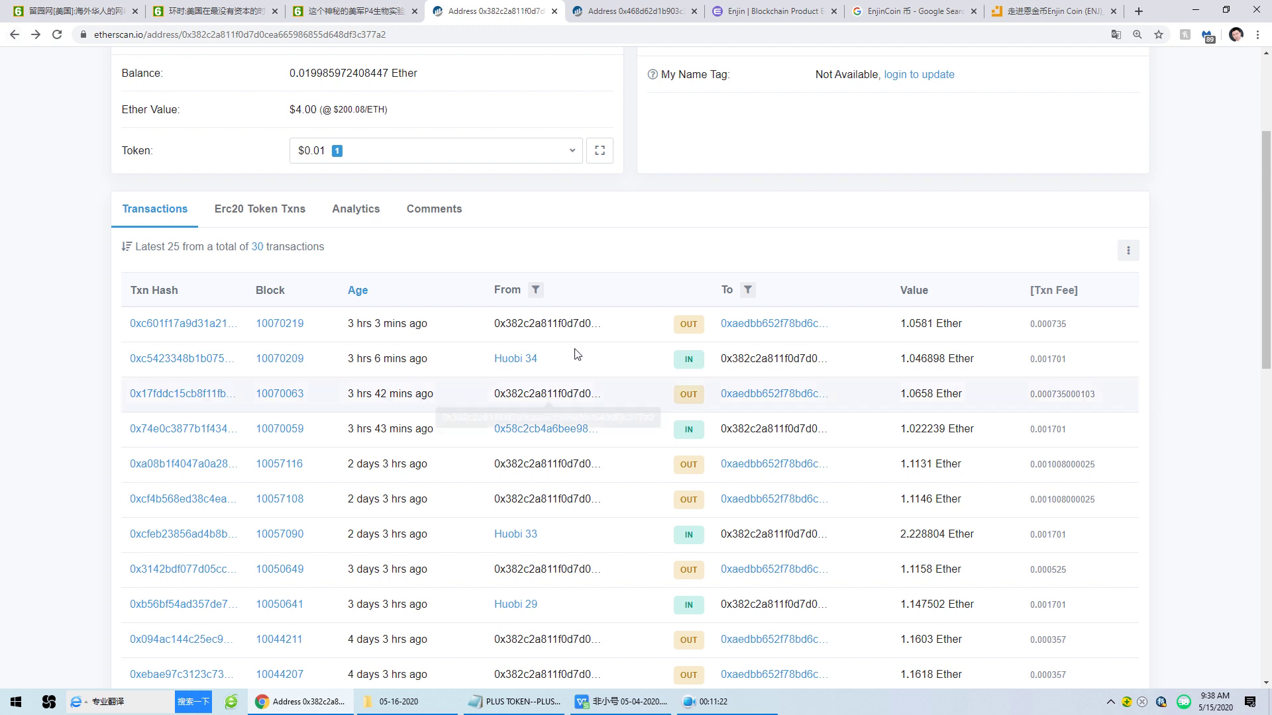
{"action": "scroll", "coordinate": [285, 197], "scroll_direction": "up", "scroll_amount": 3}
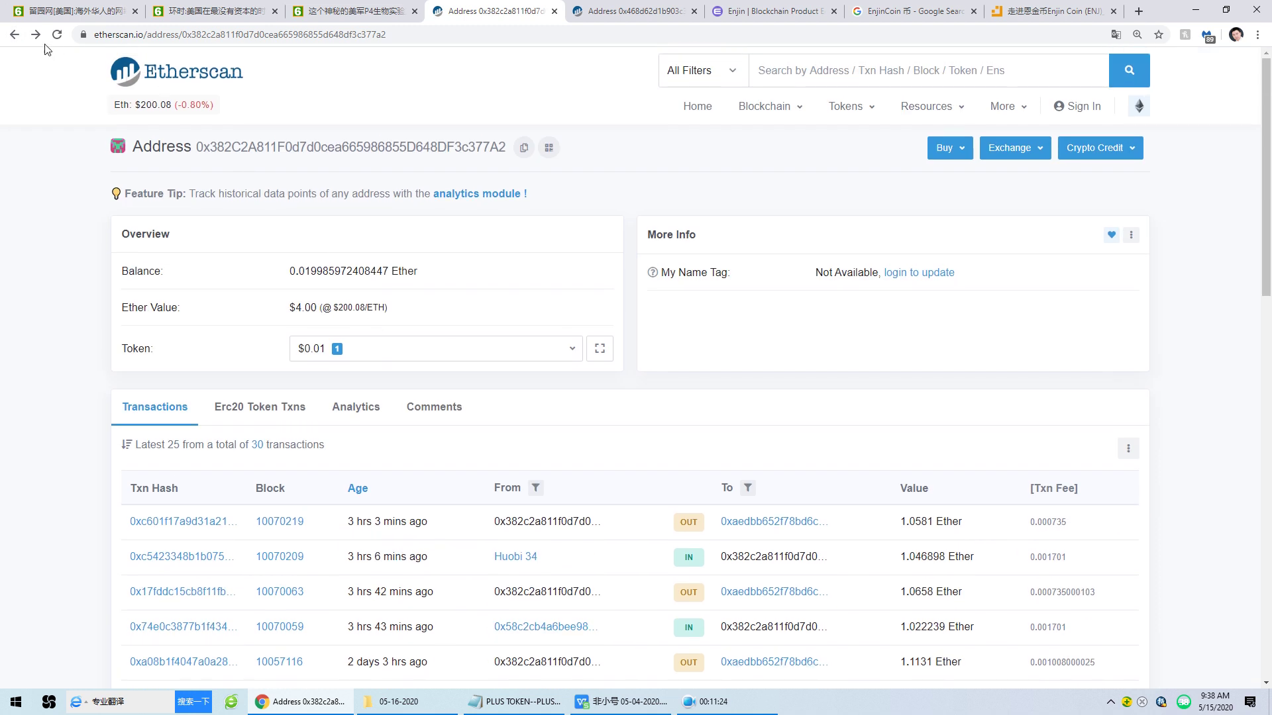
{"action": "left_click", "coordinate": [9, 38]}
{"action": "scroll", "coordinate": [257, 176], "scroll_direction": "up", "scroll_amount": 10}
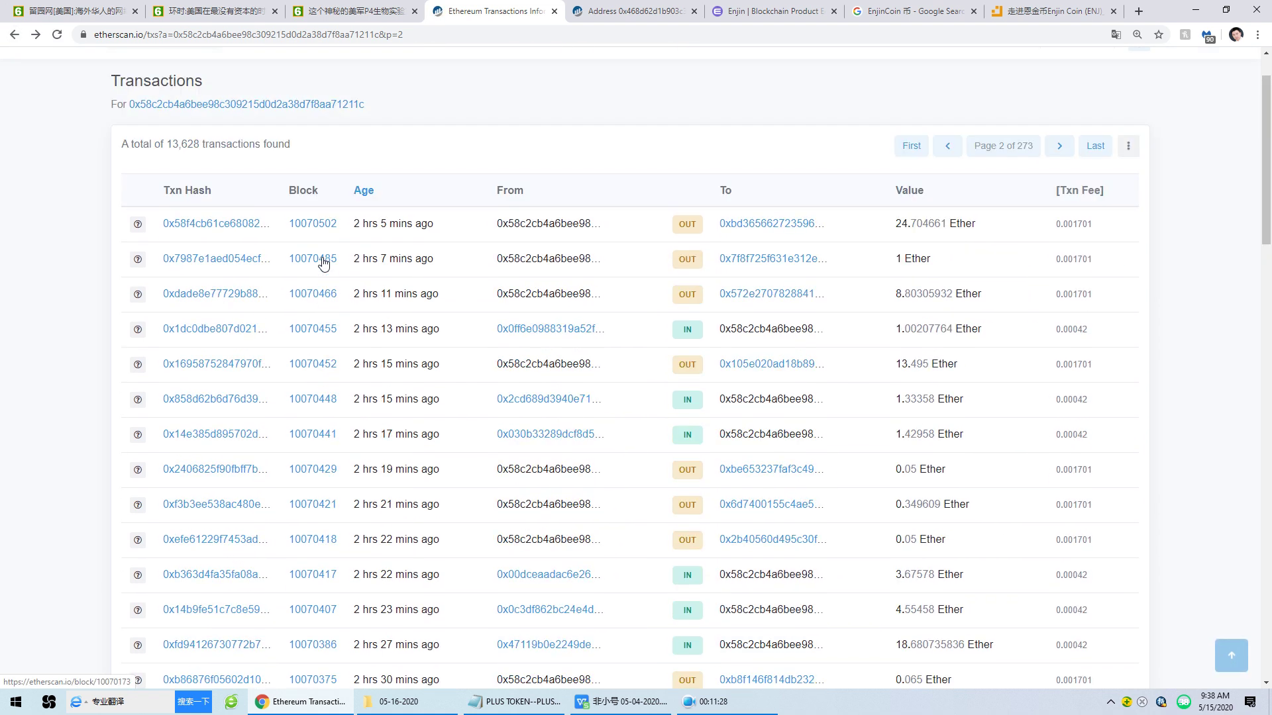
{"action": "scroll", "coordinate": [312, 255], "scroll_direction": "up", "scroll_amount": 1}
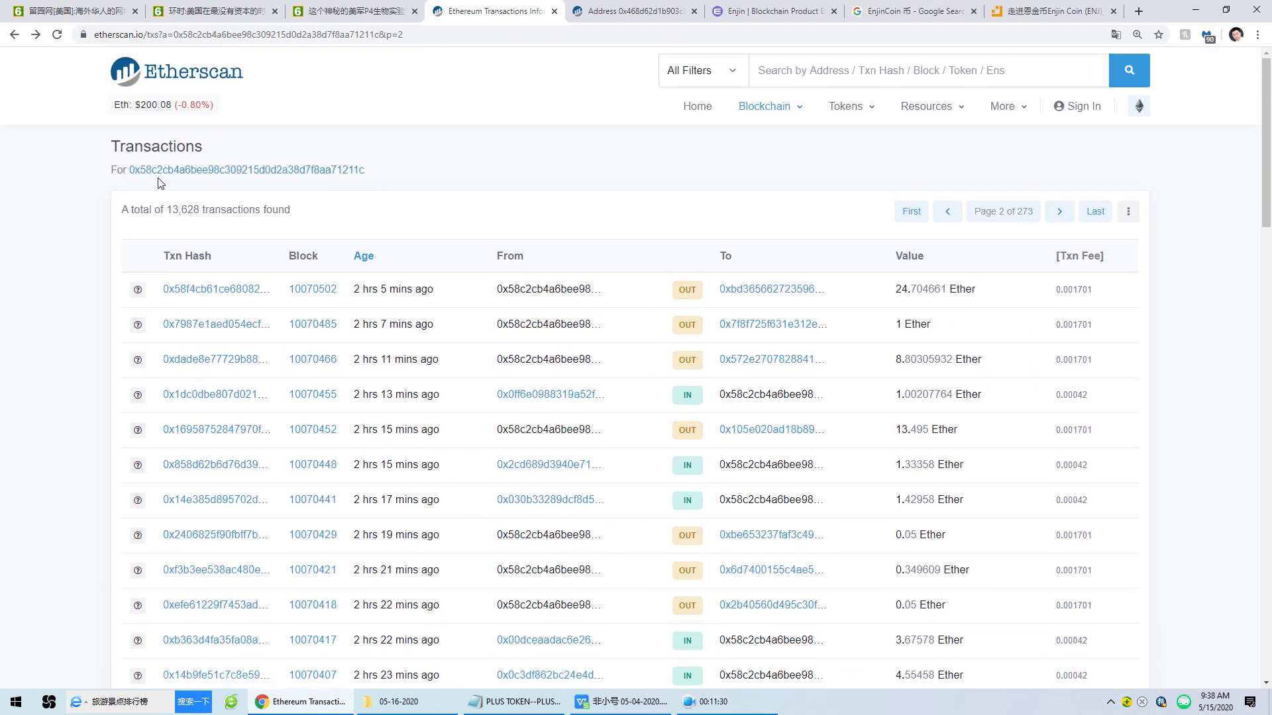
{"action": "scroll", "coordinate": [559, 363], "scroll_direction": "down", "scroll_amount": 14}
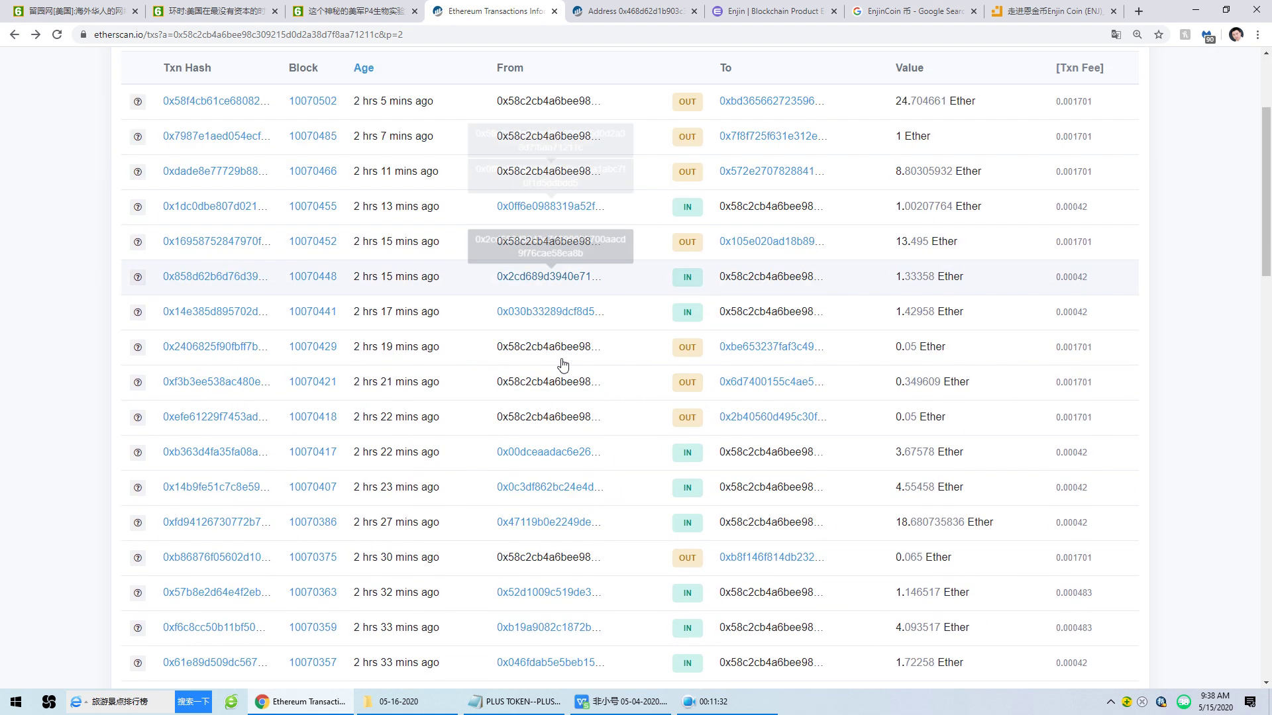
{"action": "scroll", "coordinate": [558, 363], "scroll_direction": "down", "scroll_amount": 7}
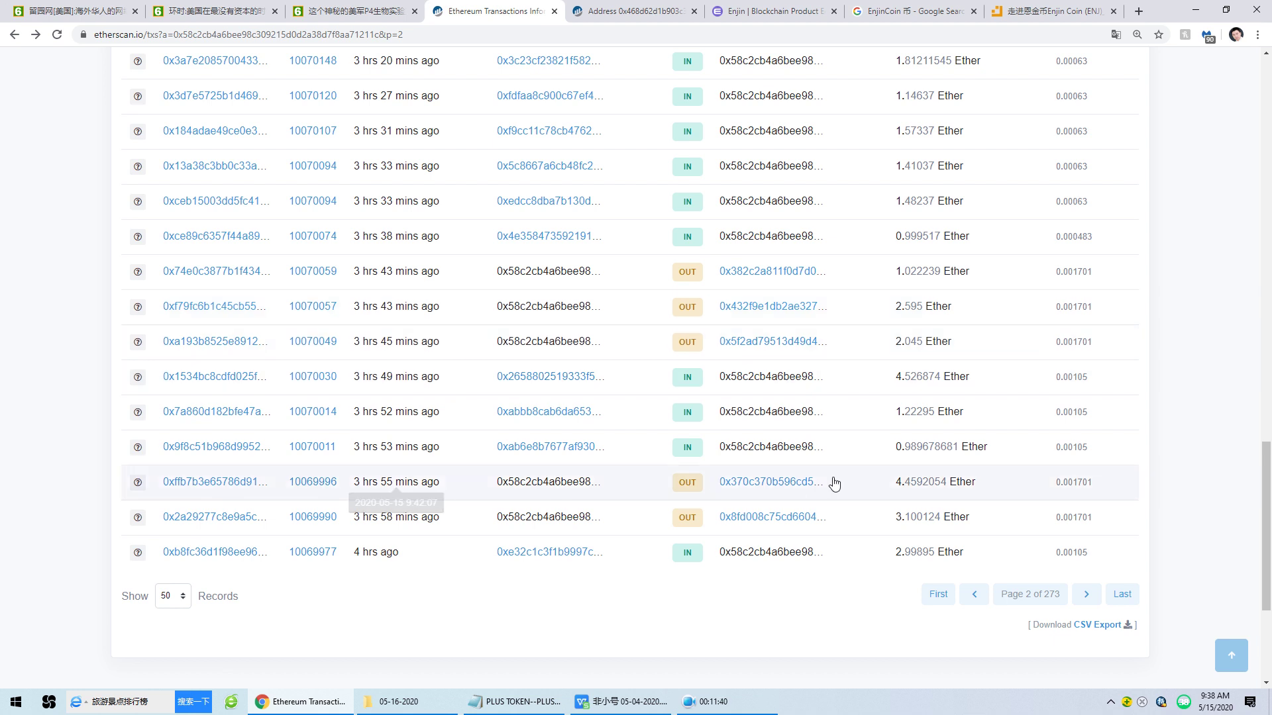
{"action": "left_click", "coordinate": [766, 483]}
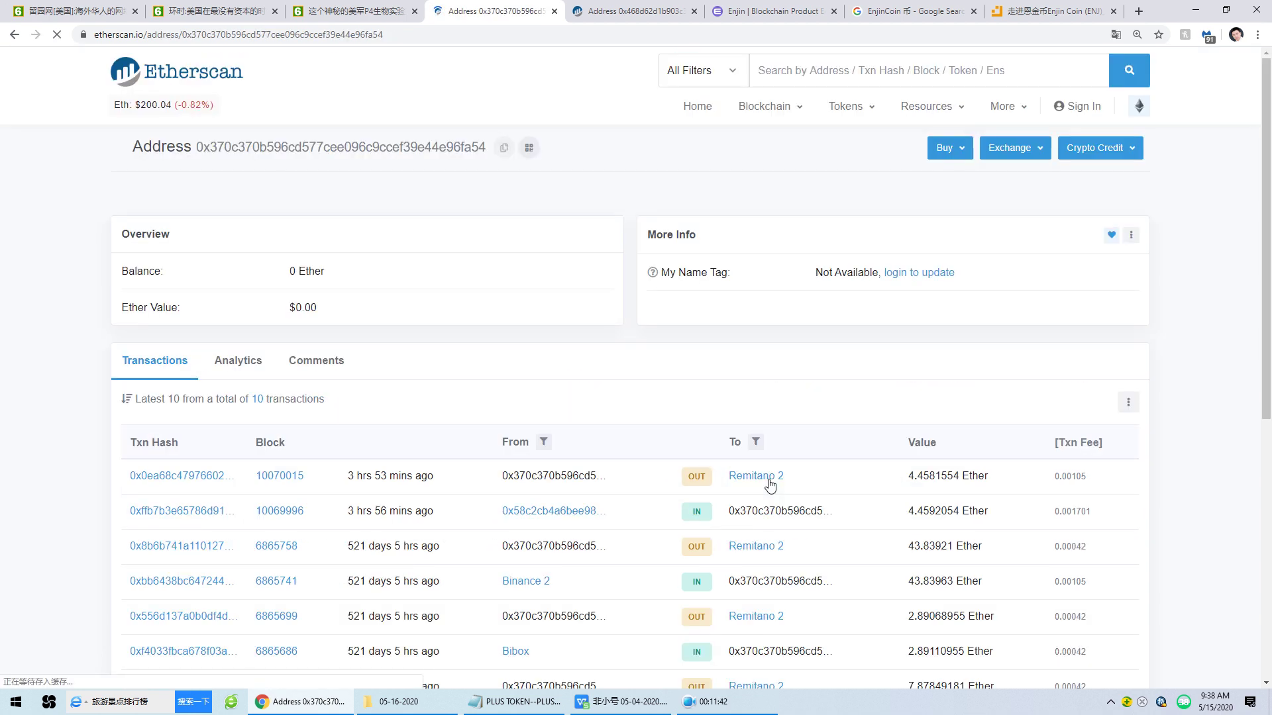
Look through this address's transactions, and open the recipient of the 85.2302 Ether transfer on page 3 of the 0x58c2cb4a6bee98 address's list.
{"action": "scroll", "coordinate": [734, 392], "scroll_direction": "down", "scroll_amount": 4}
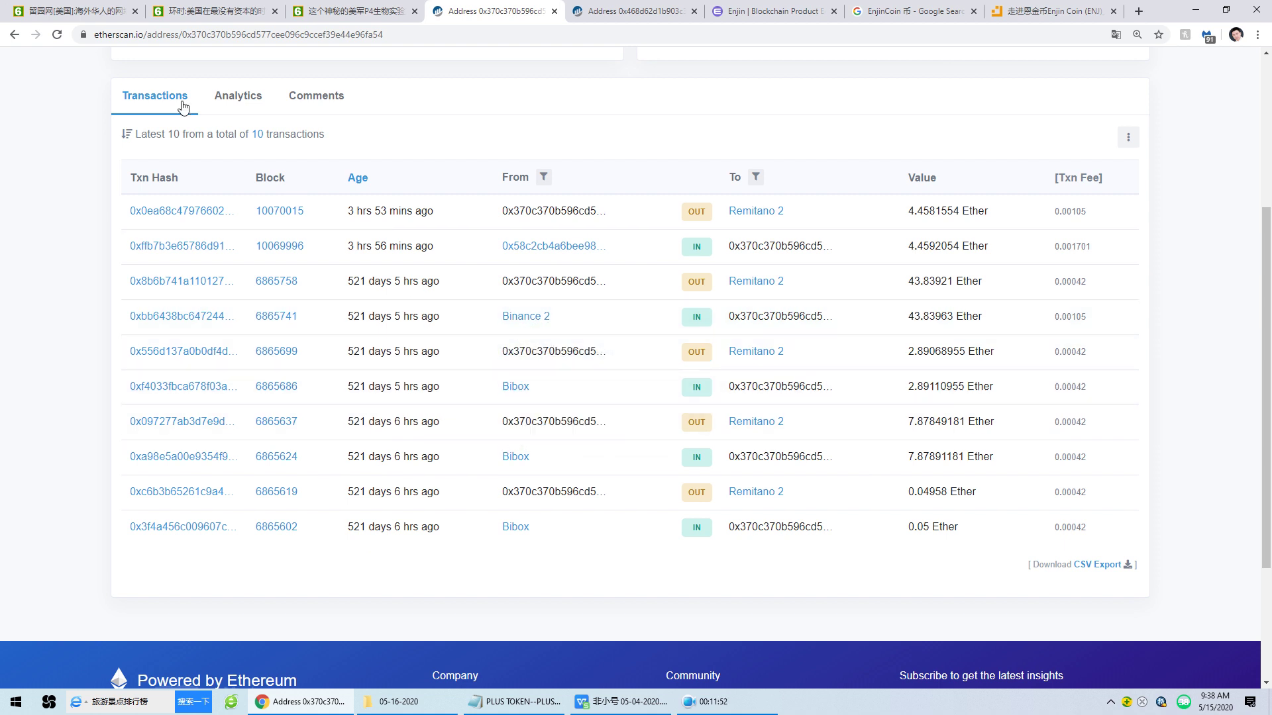
{"action": "left_click", "coordinate": [15, 38]}
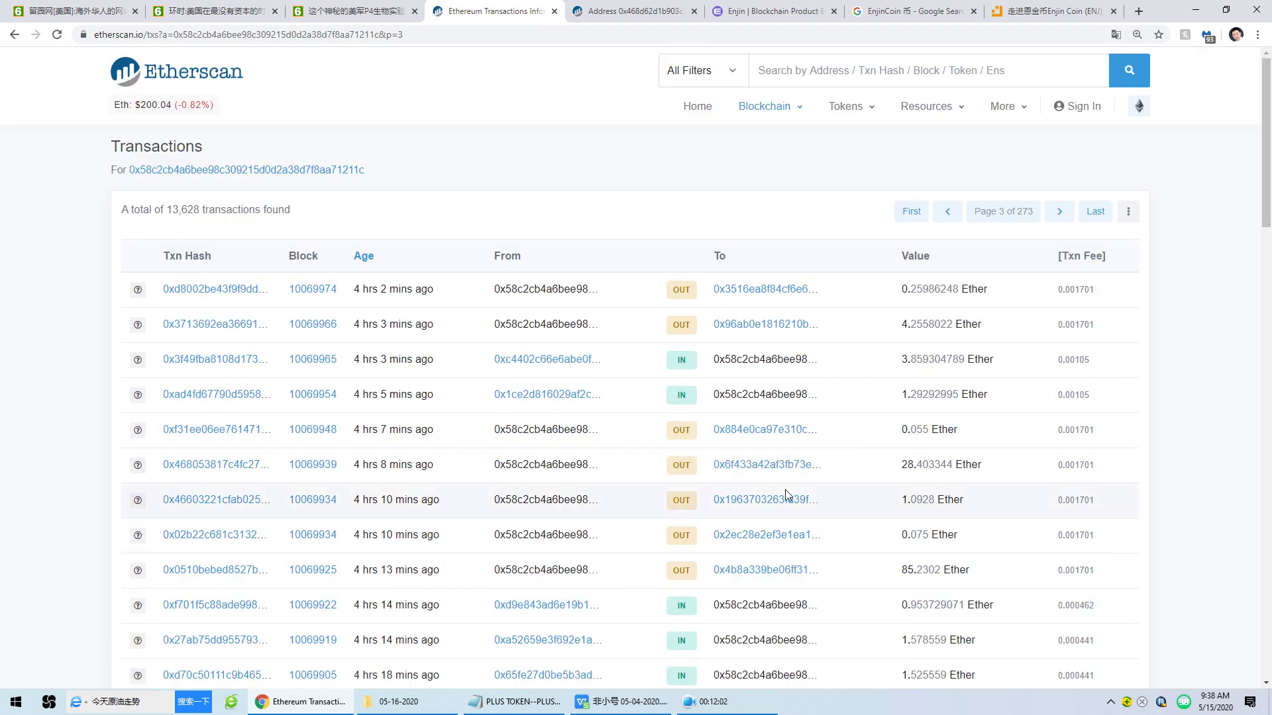
{"action": "scroll", "coordinate": [503, 407], "scroll_direction": "down", "scroll_amount": 4}
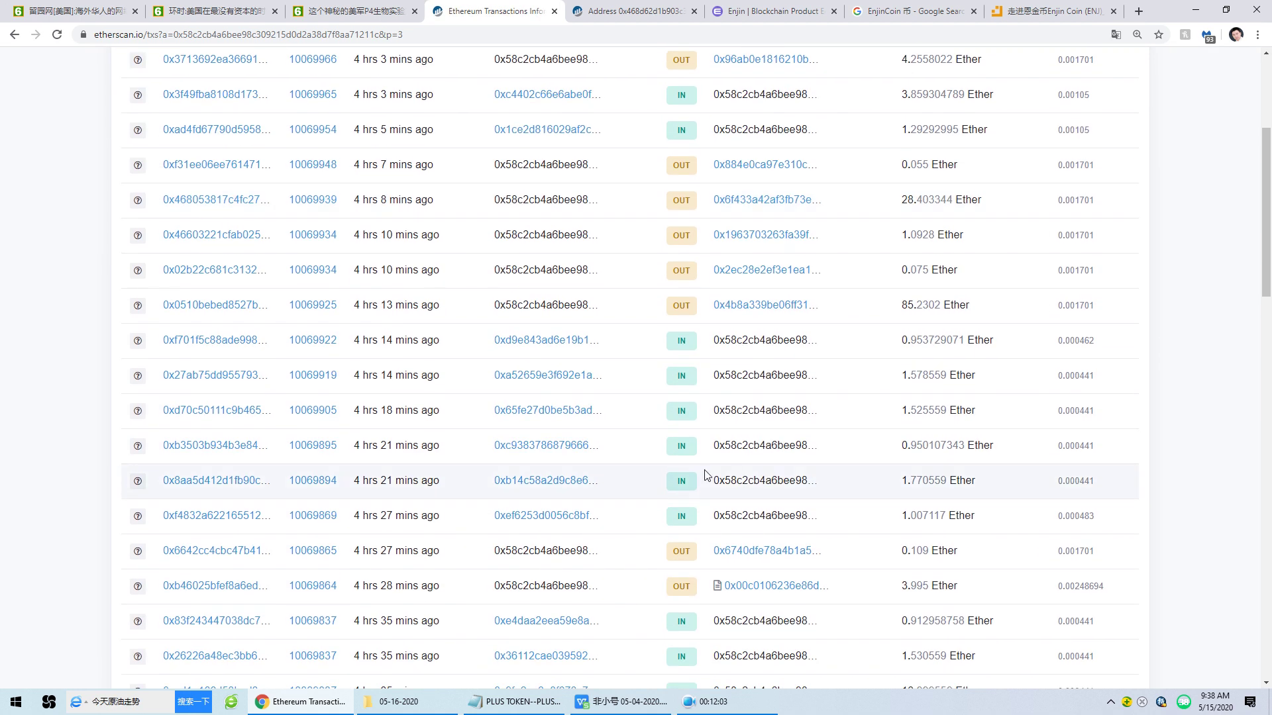
{"action": "left_click", "coordinate": [760, 306]}
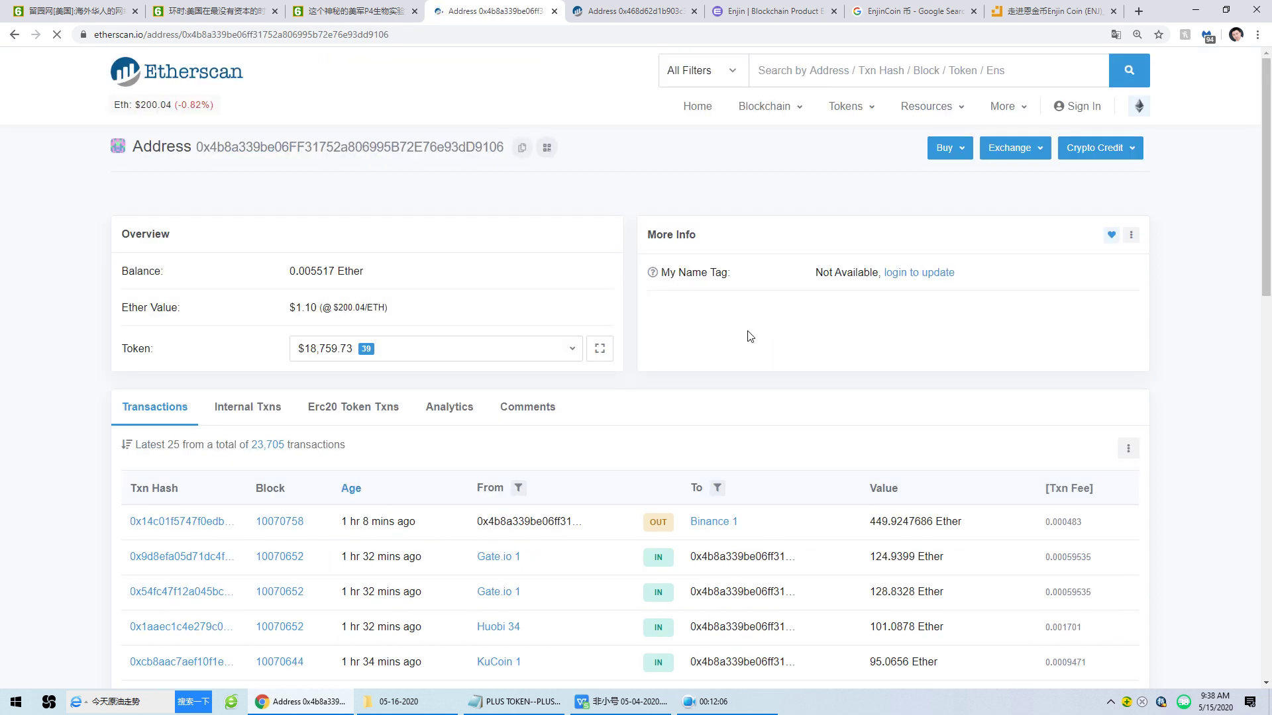
Examine this address's latest transactions for exchange wallets, including the first page of its full transaction list.
{"action": "scroll", "coordinate": [746, 335], "scroll_direction": "down", "scroll_amount": 5}
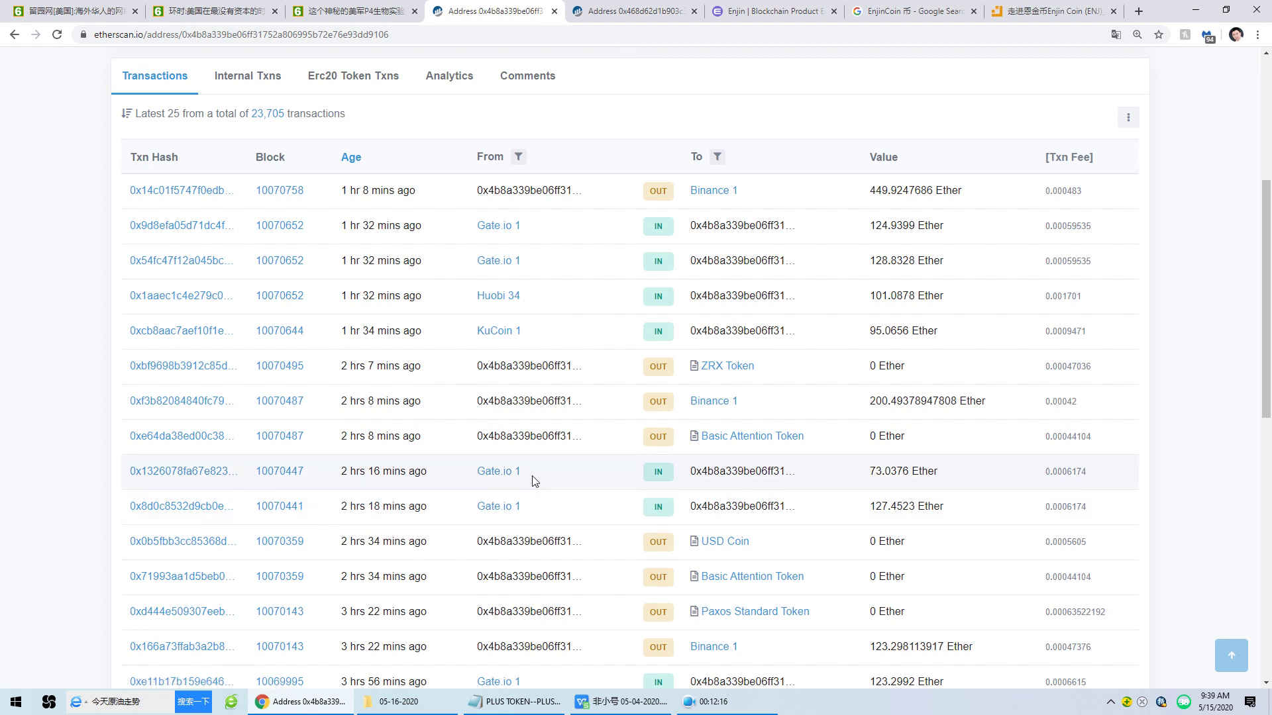
{"action": "scroll", "coordinate": [535, 481], "scroll_direction": "down", "scroll_amount": 6}
{"action": "scroll", "coordinate": [533, 482], "scroll_direction": "down", "scroll_amount": 2}
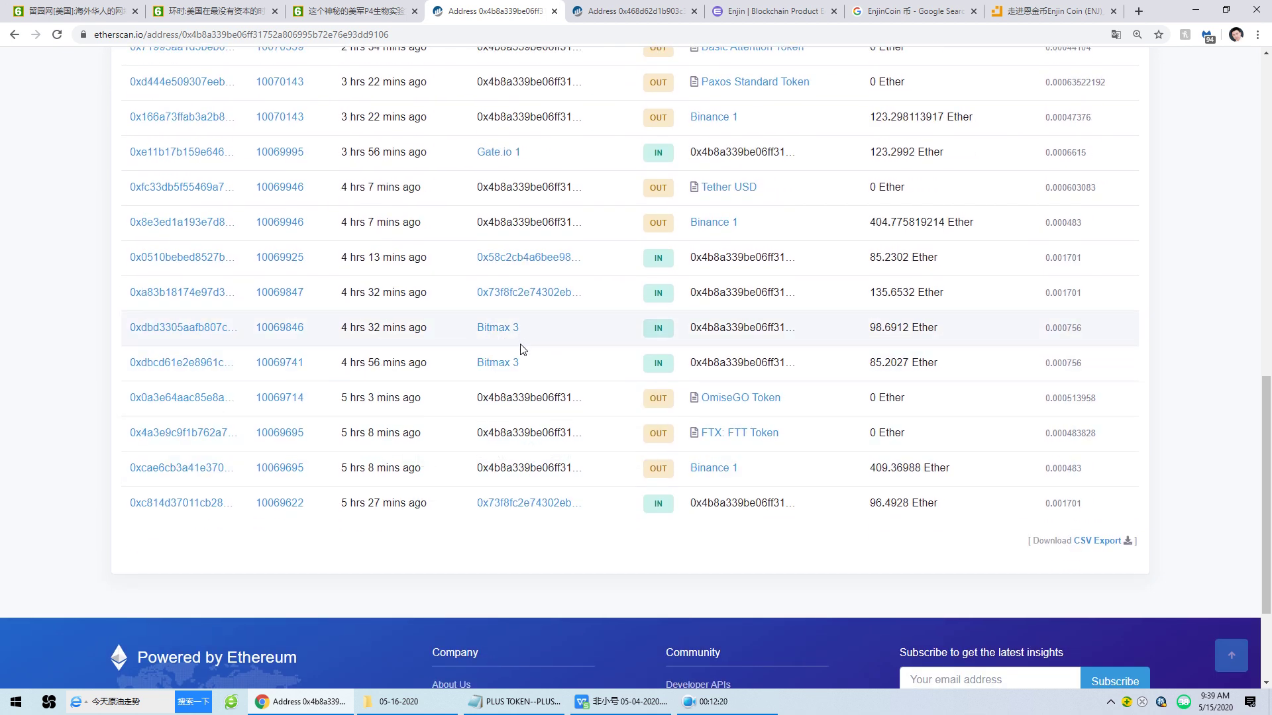
{"action": "scroll", "coordinate": [647, 500], "scroll_direction": "up", "scroll_amount": 11}
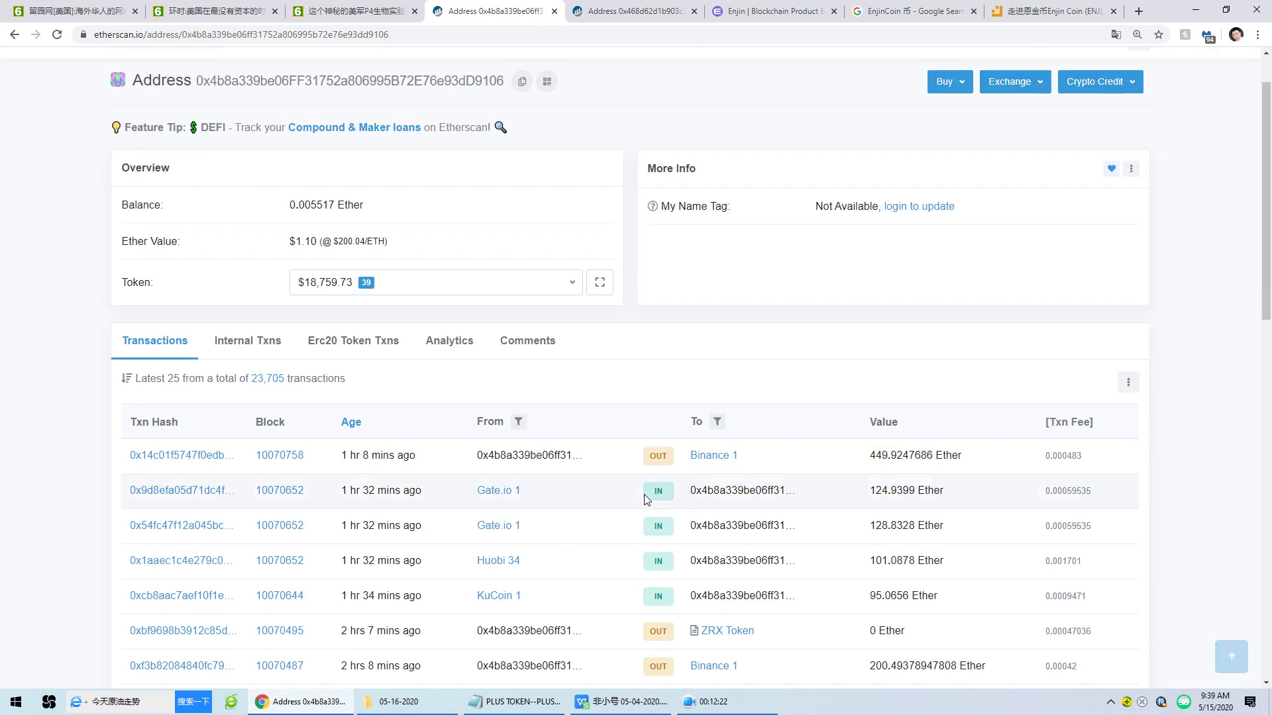
{"action": "left_click", "coordinate": [271, 383]}
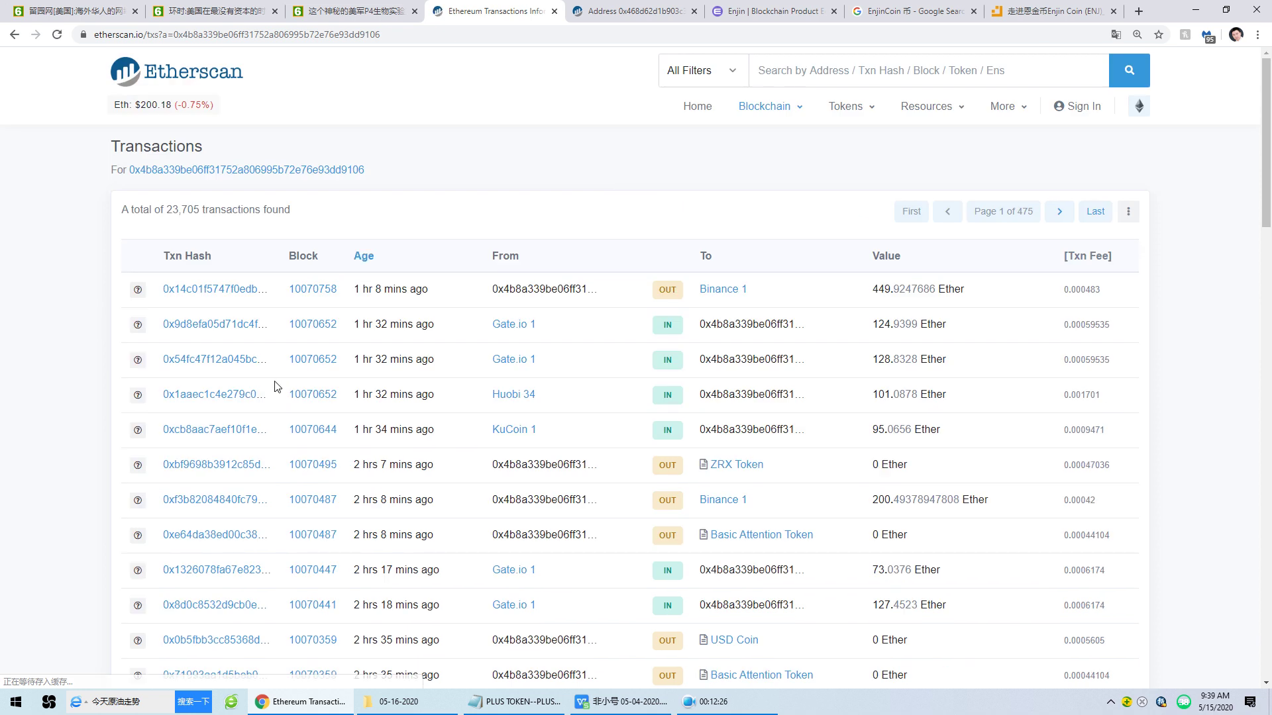
{"action": "scroll", "coordinate": [485, 424], "scroll_direction": "down", "scroll_amount": 20}
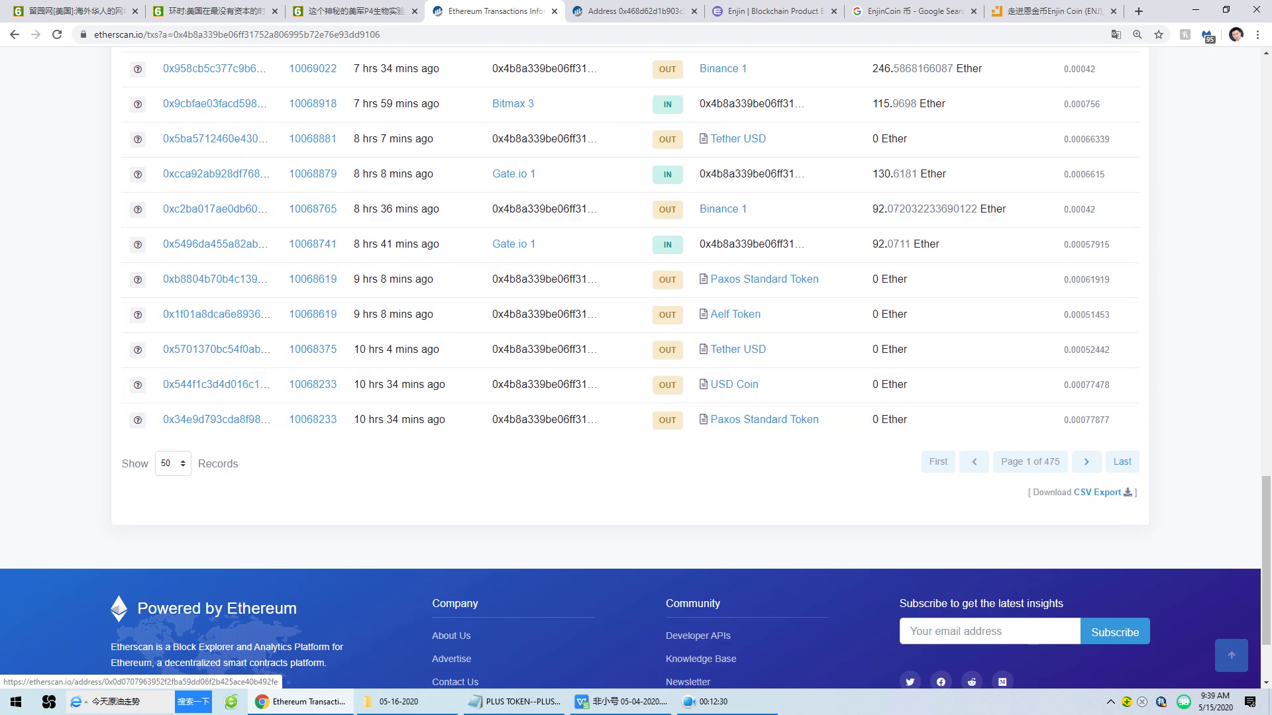
Switch to the 非小号 05-04-2020.xlsx spreadsheet, maximize it and look at the exchange list beside the PLUS Token wallet in row 105.
{"action": "key", "text": "alt+Tab"}
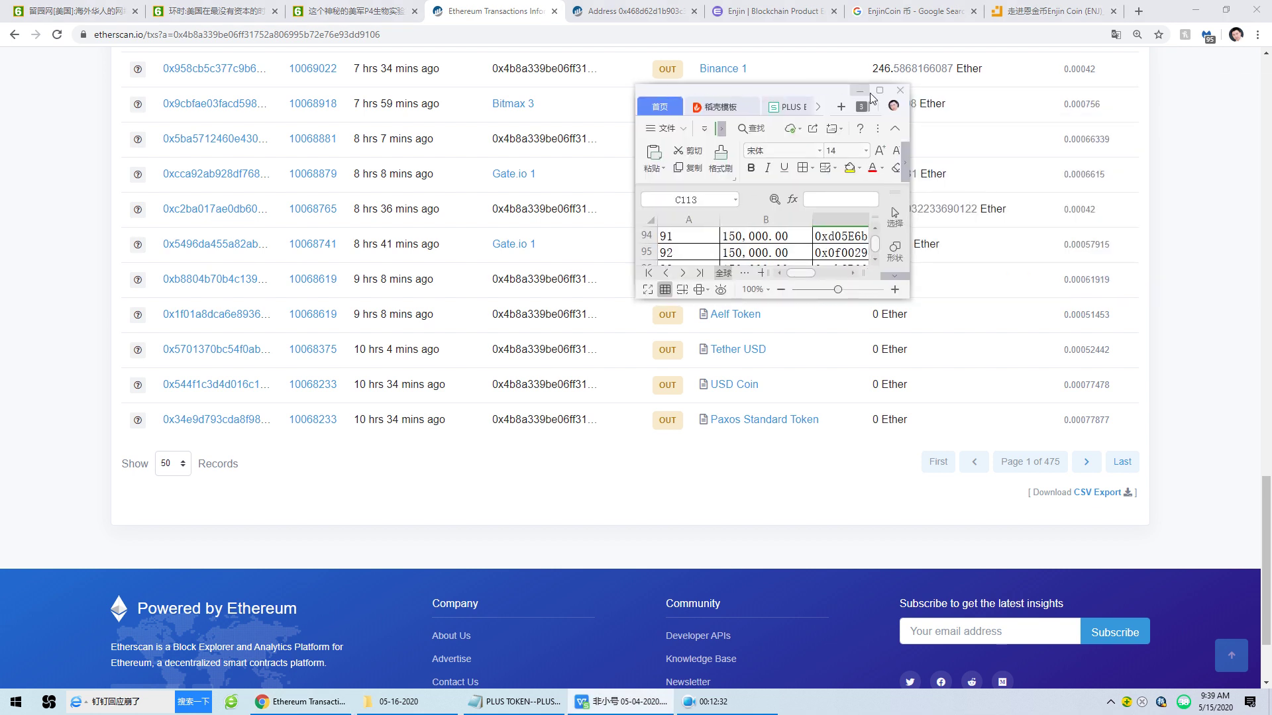
{"action": "left_click", "coordinate": [881, 98]}
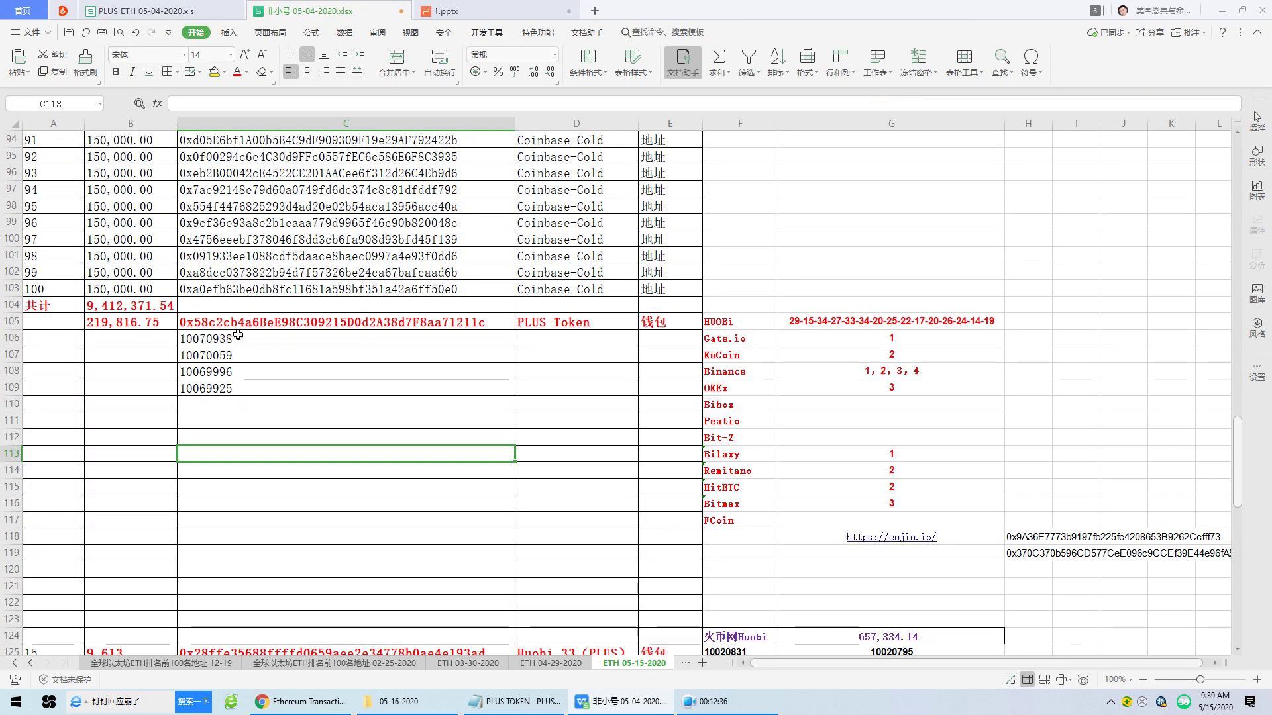
{"action": "scroll", "coordinate": [539, 395], "scroll_direction": "down", "scroll_amount": 2}
{"action": "scroll", "coordinate": [581, 384], "scroll_direction": "up", "scroll_amount": 1}
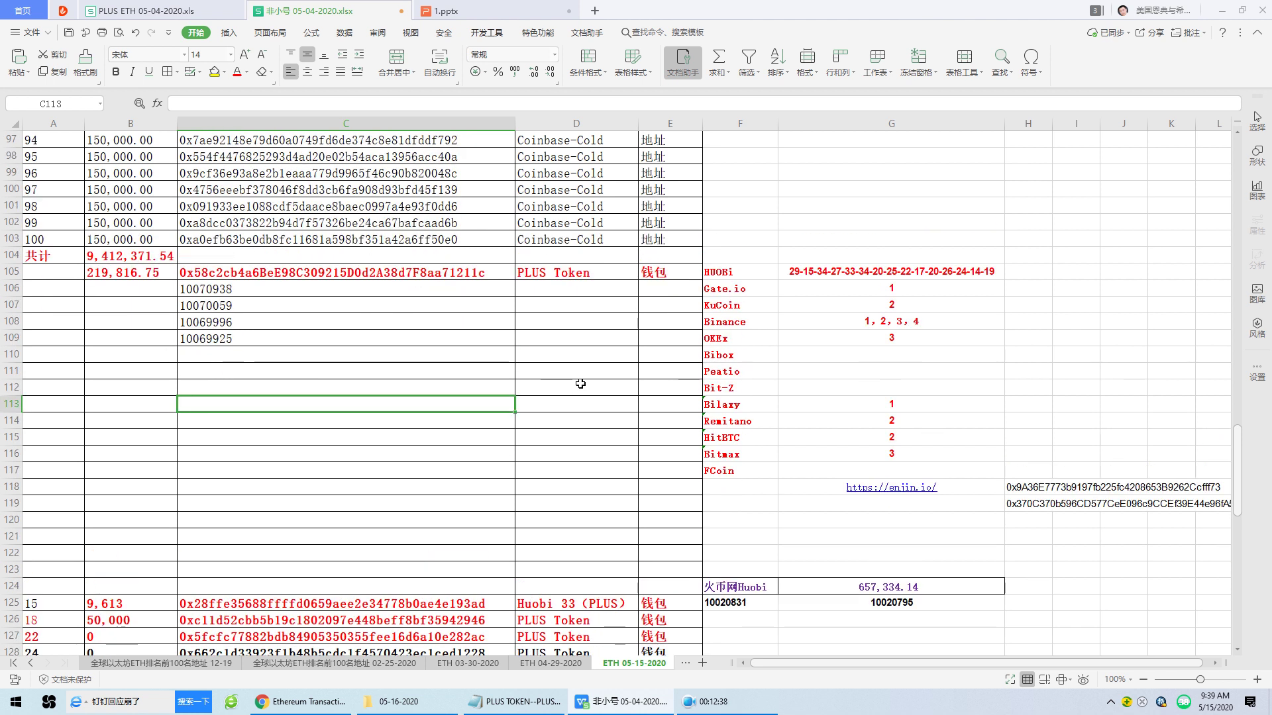
{"action": "left_click", "coordinate": [721, 274]}
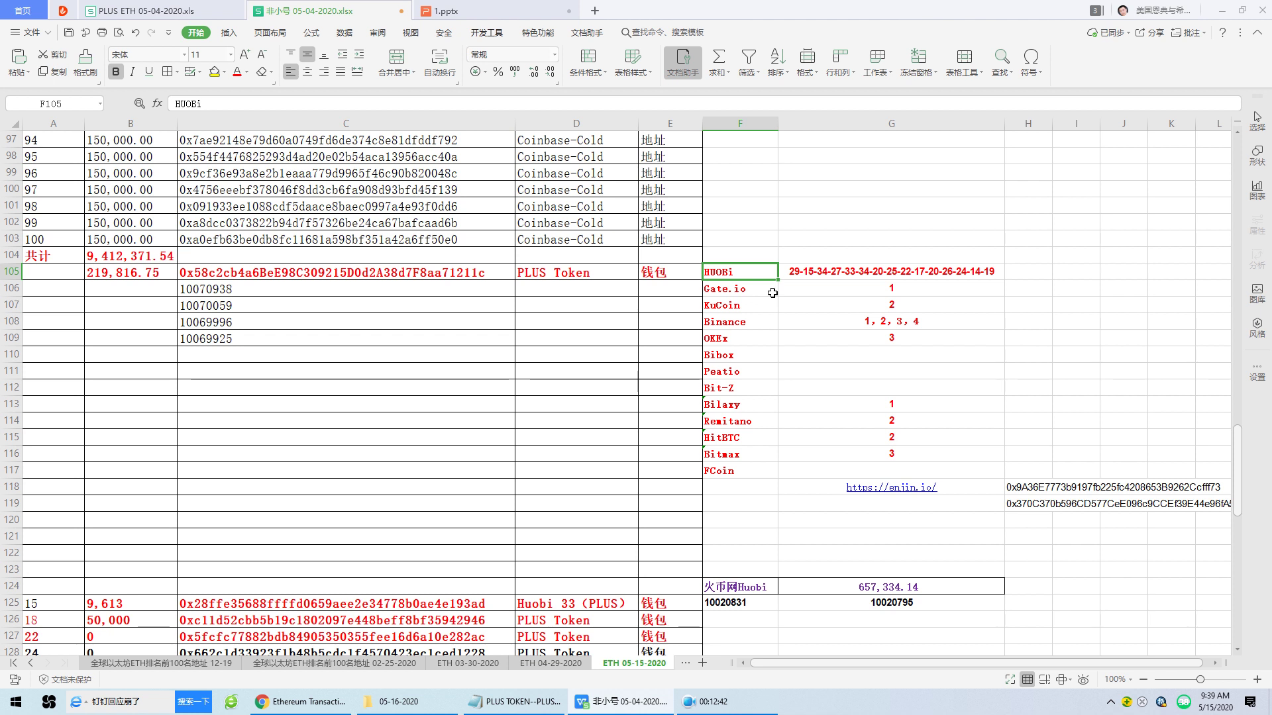
{"action": "left_click", "coordinate": [1038, 310]}
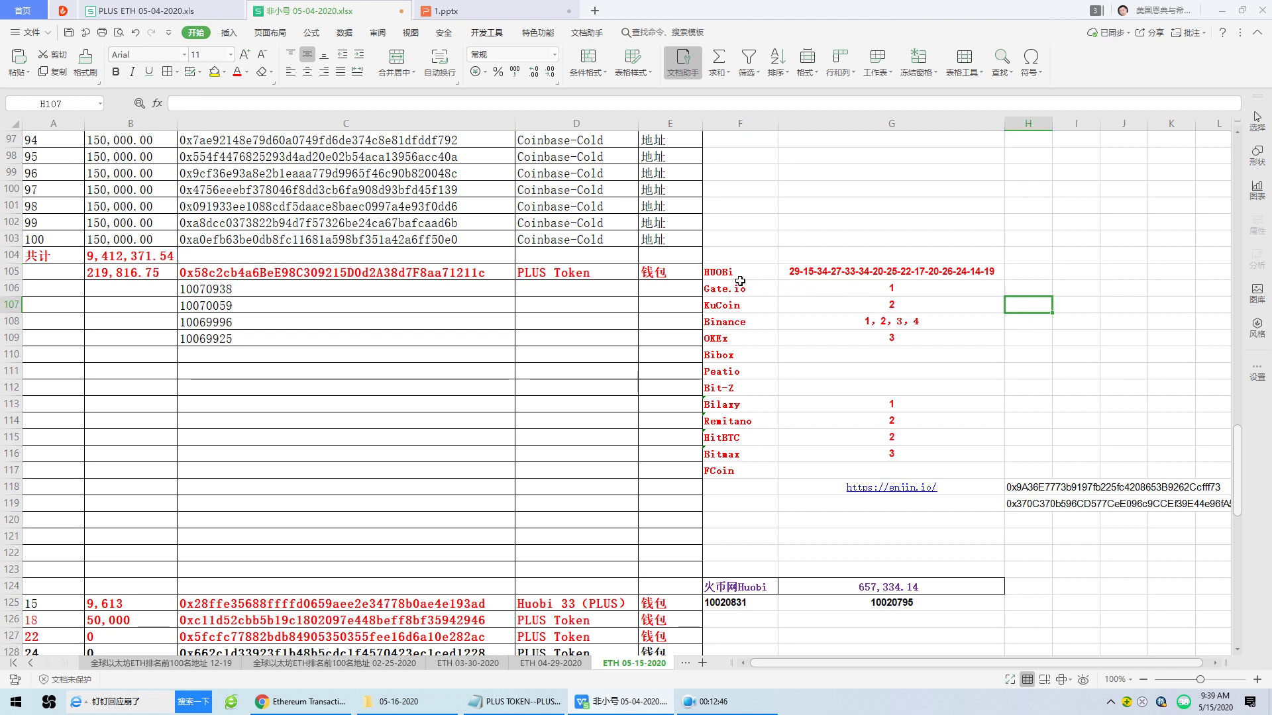
Remove the second 34 from the Huobi wallet numbers in cell G105.
{"action": "double_click", "coordinate": [874, 279]}
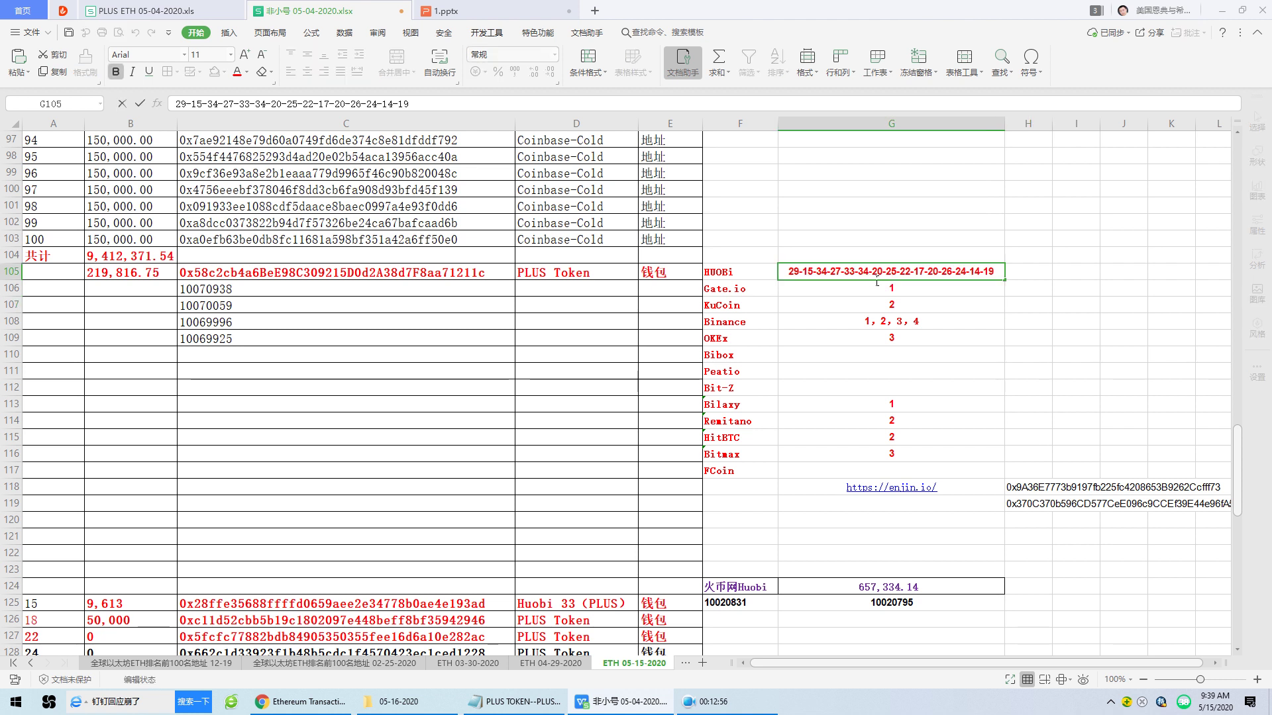
{"action": "key", "text": "Delete"}
{"action": "key", "text": "Delete"}
{"action": "key", "text": "Delete"}
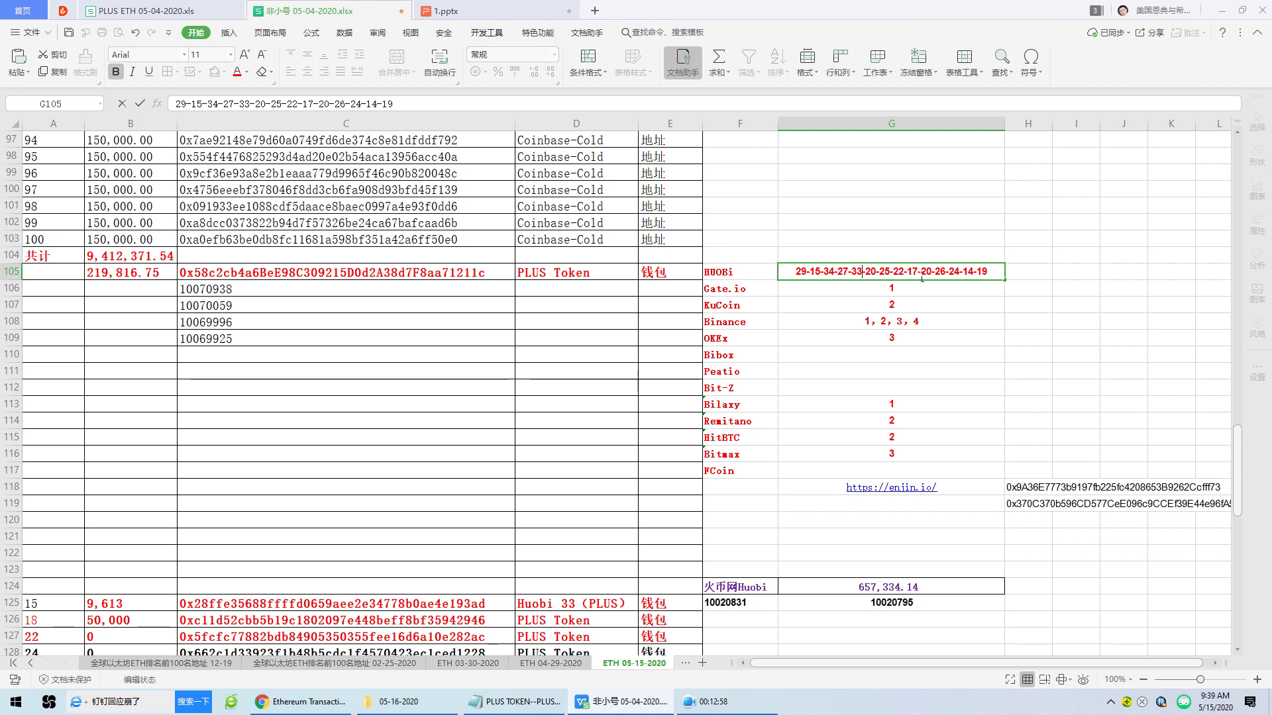
{"action": "left_click", "coordinate": [1071, 311]}
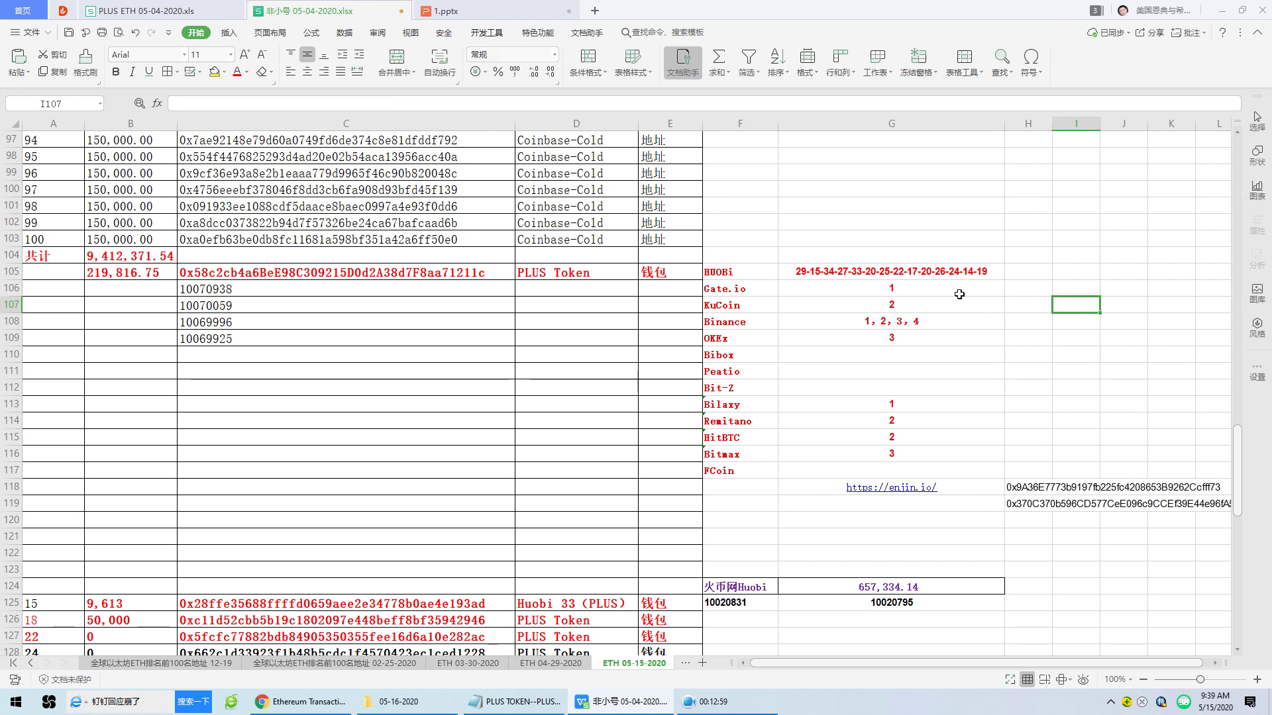
{"action": "double_click", "coordinate": [925, 275]}
{"action": "key", "text": "BackSpace"}
{"action": "key", "text": "BackSpace"}
{"action": "key", "text": "BackSpace"}
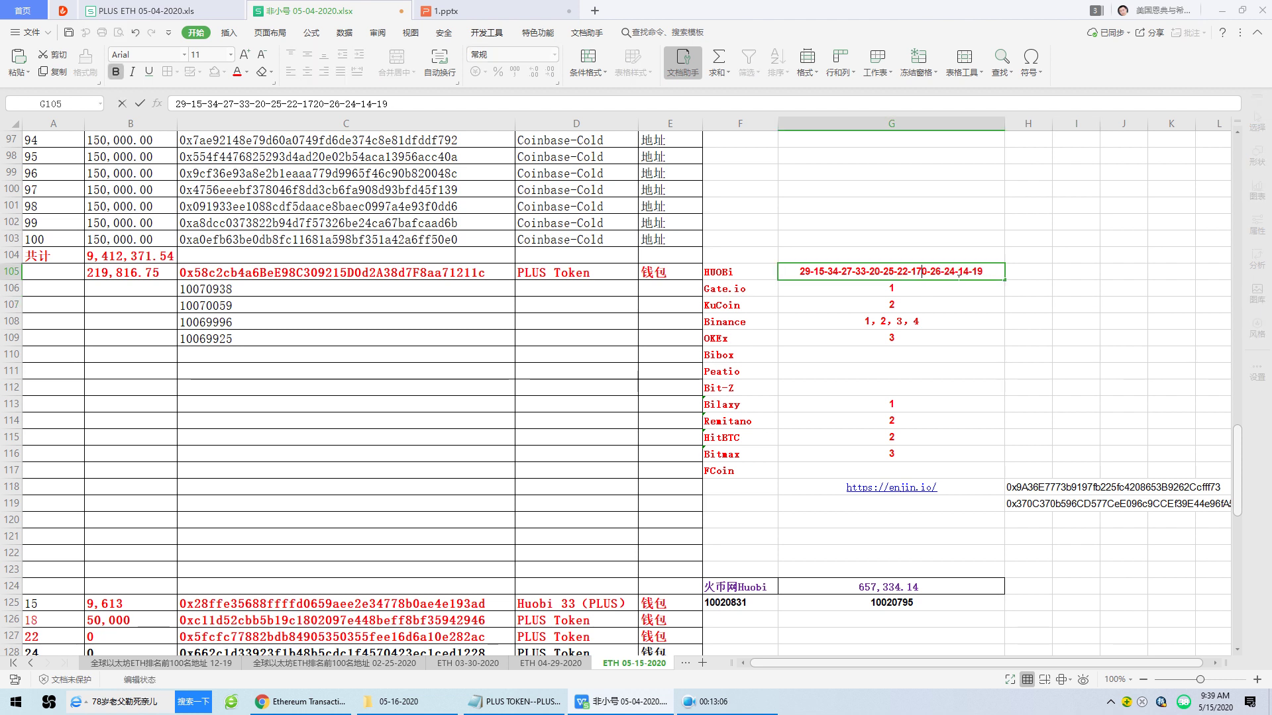
{"action": "left_click", "coordinate": [1110, 304]}
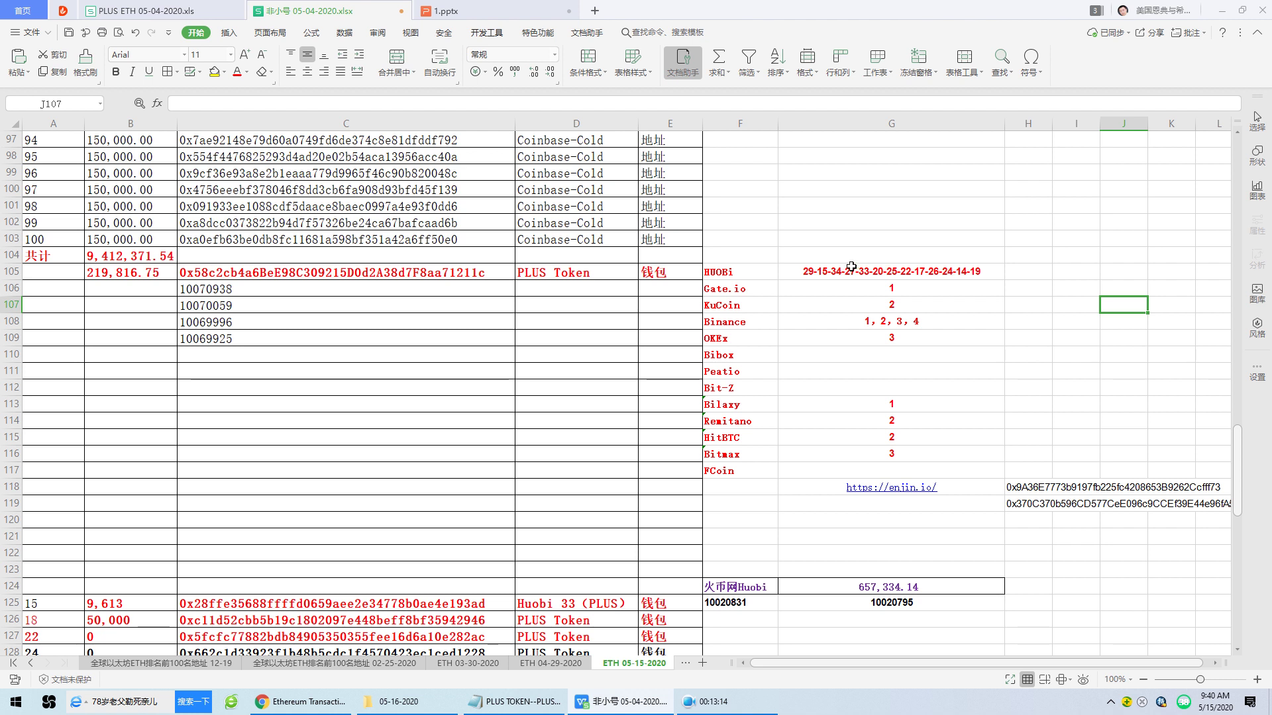
Review the wallet numbers recorded for HUOBi, Gate.io, KuCoin, Binance and OKEx beside the PLUS Token address in row 105.
{"action": "left_click", "coordinate": [812, 274]}
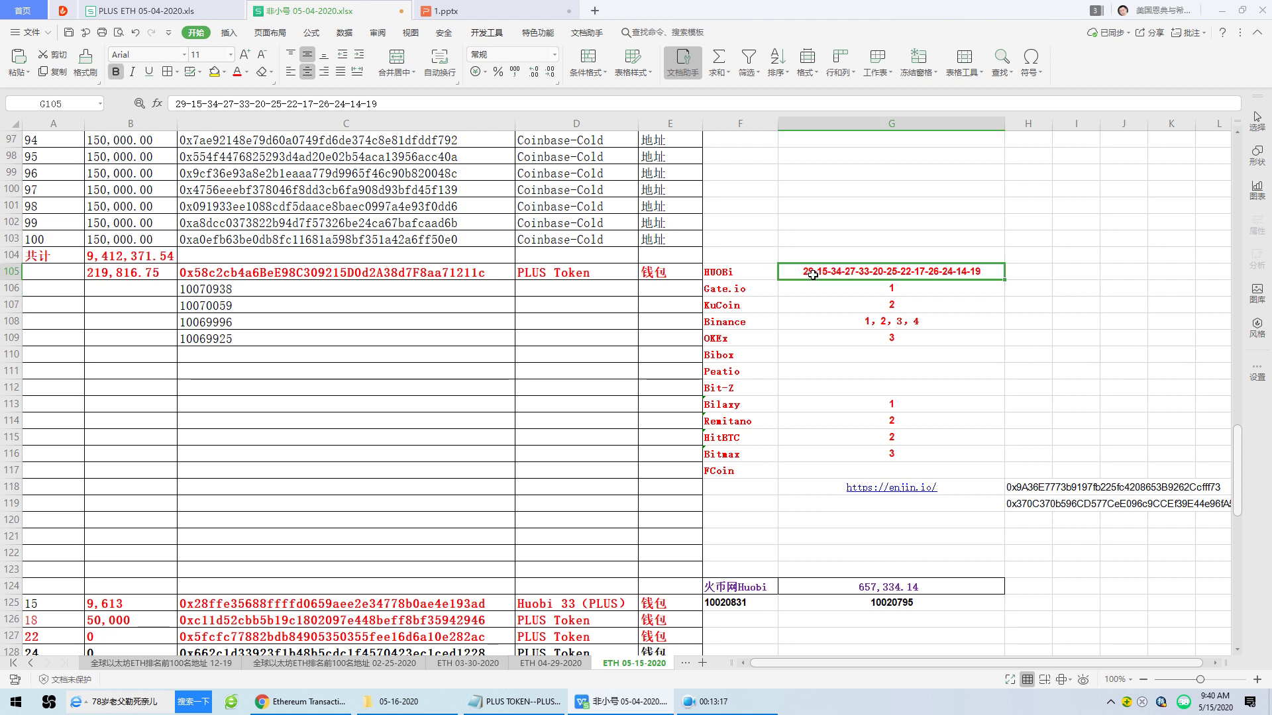
{"action": "left_click", "coordinate": [239, 276]}
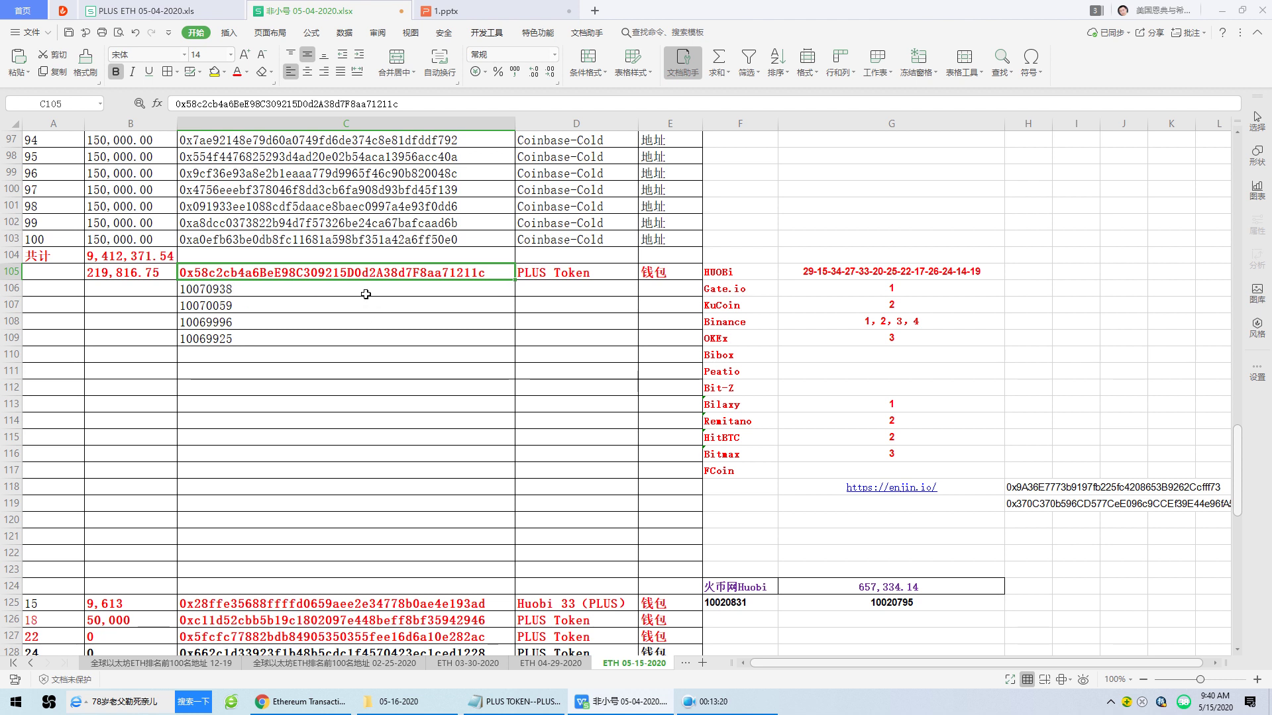
{"action": "left_click", "coordinate": [1061, 292]}
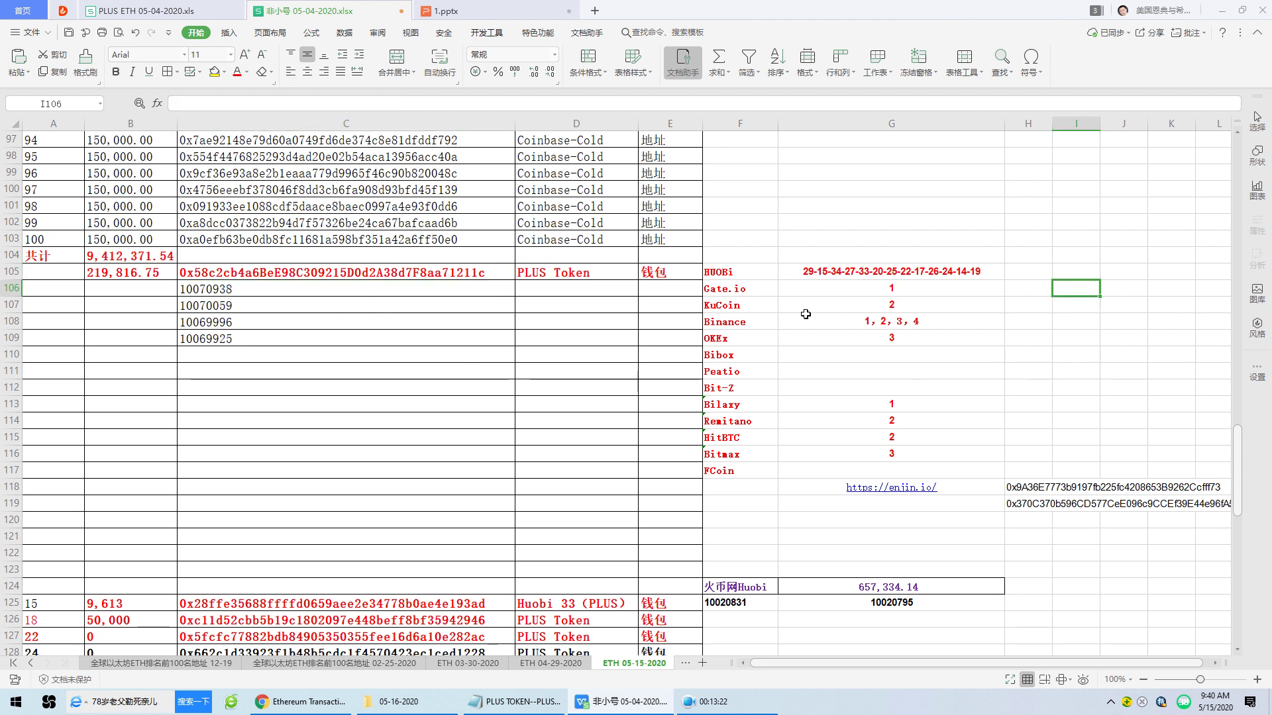
{"action": "left_click", "coordinate": [747, 290]}
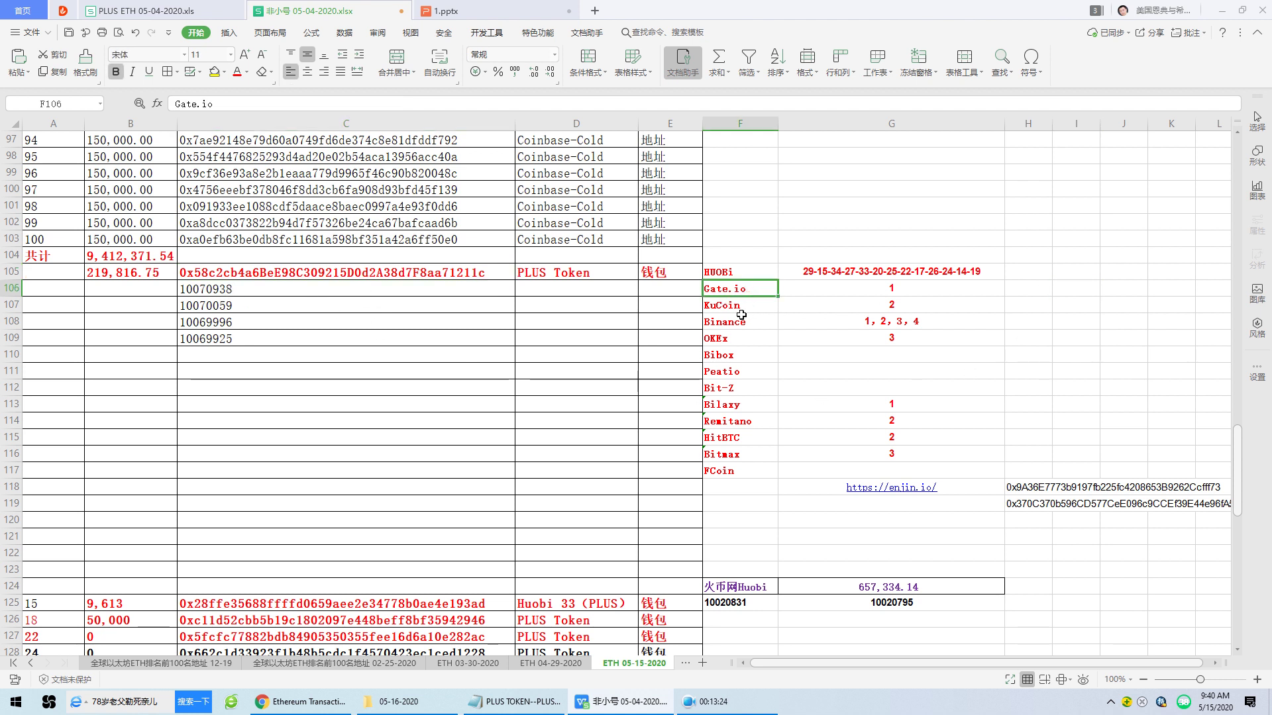
{"action": "left_click", "coordinate": [737, 308]}
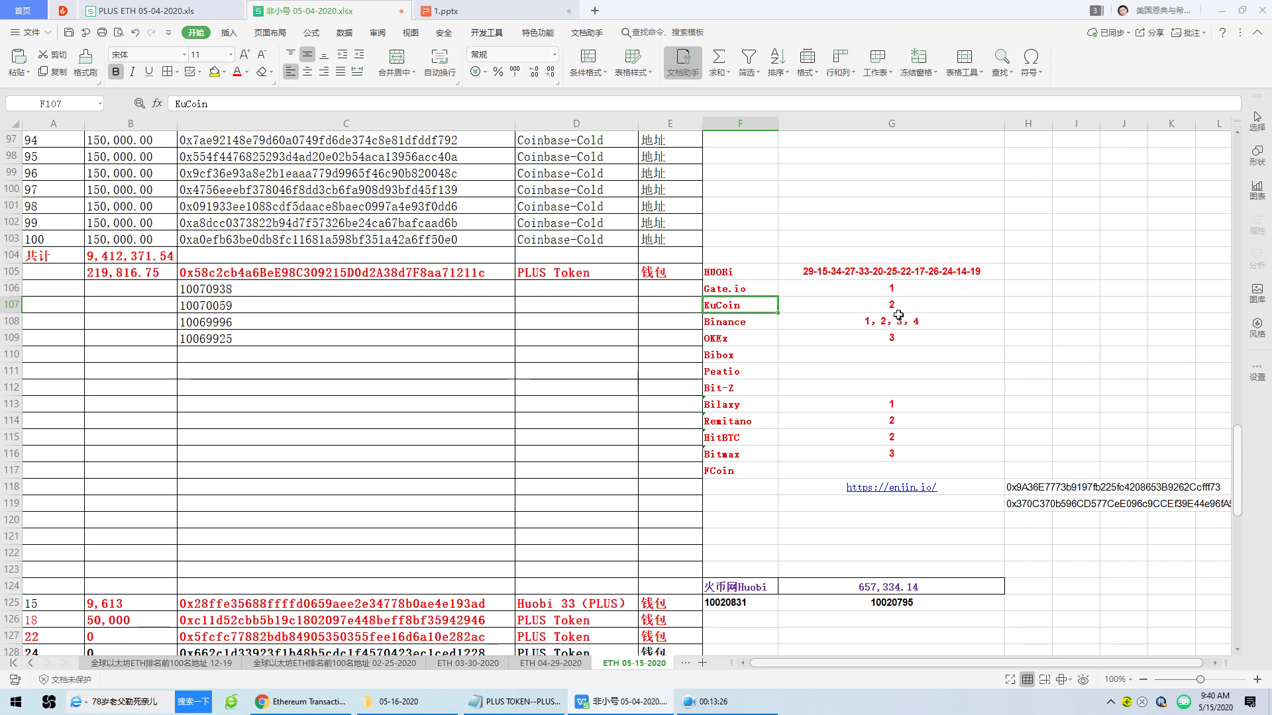
{"action": "left_click", "coordinate": [745, 324]}
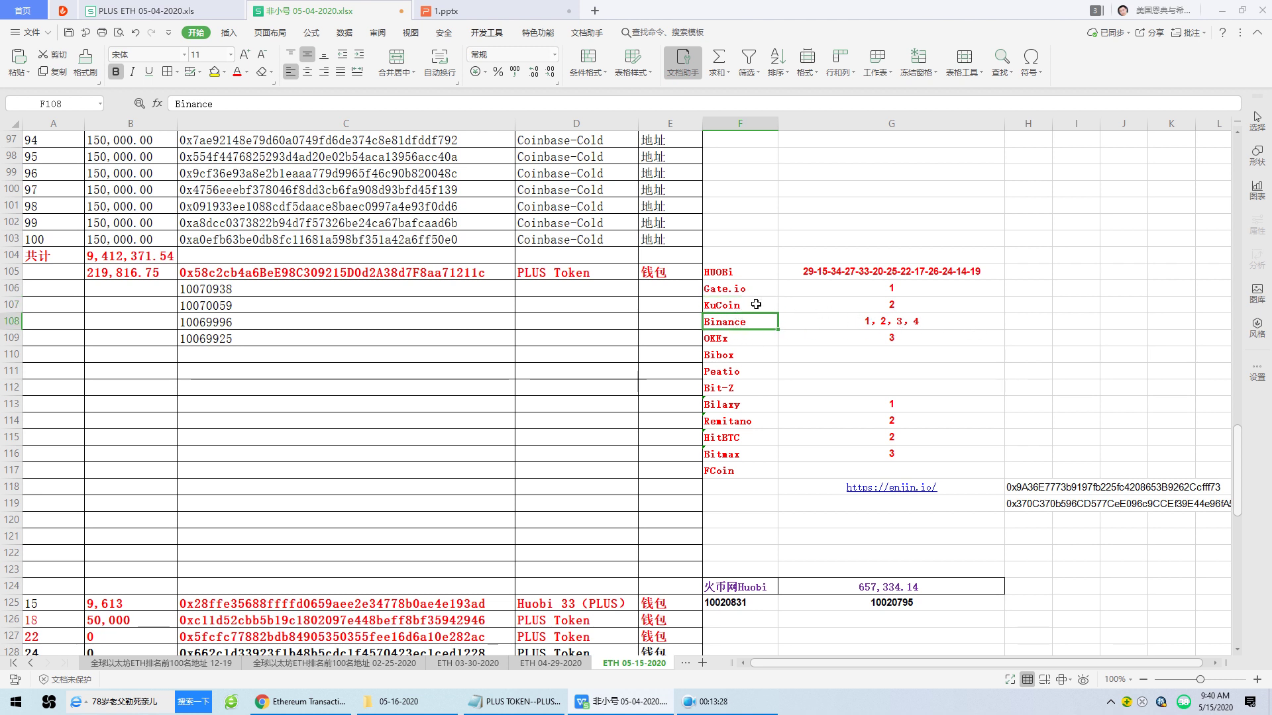
{"action": "left_click", "coordinate": [720, 342]}
{"action": "left_click", "coordinate": [898, 337]}
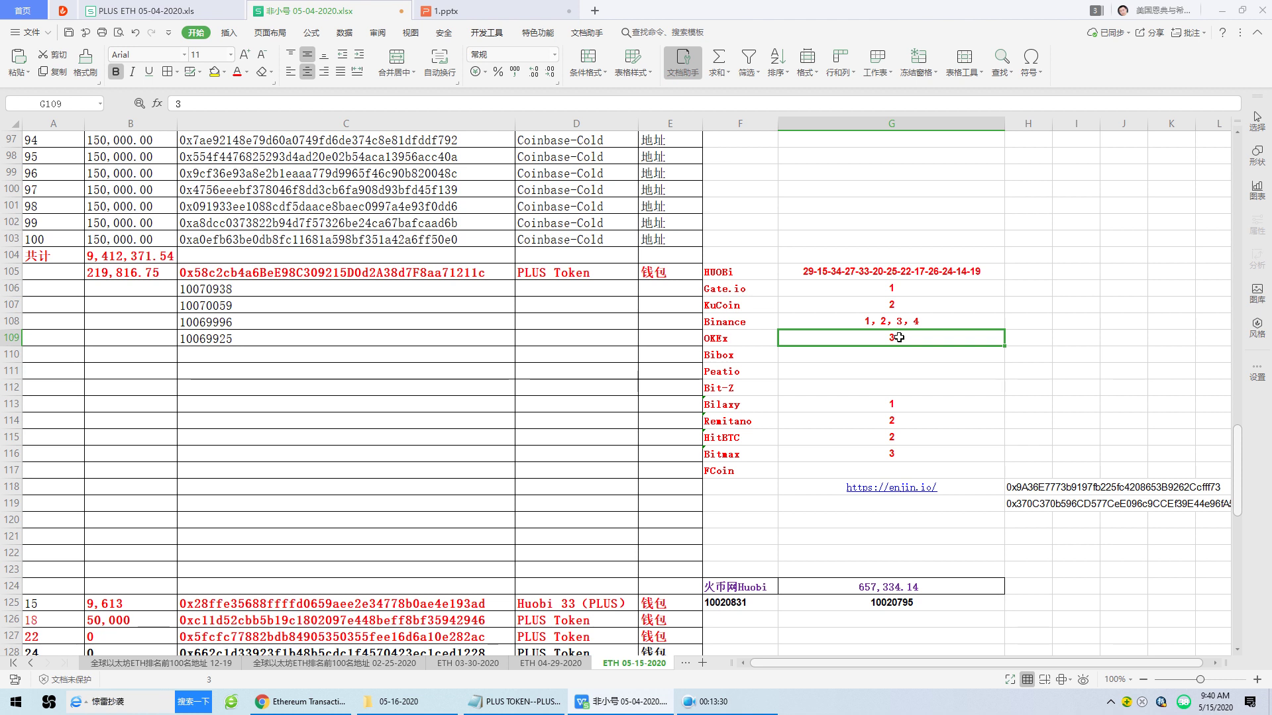
Review the remaining exchanges from Bibox to FCoin, then select the whole exchange list F105:F117 and return to the PLUS Token address cell.
{"action": "left_click", "coordinate": [750, 367]}
{"action": "left_click", "coordinate": [750, 371]}
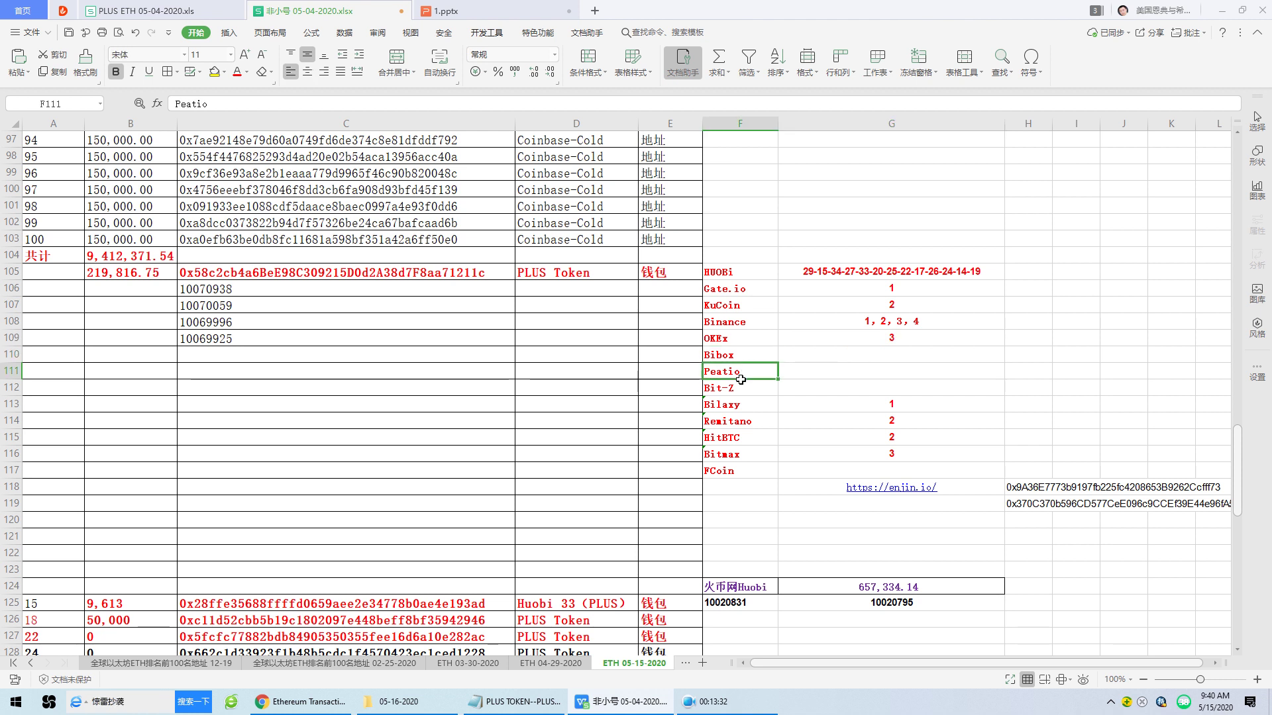
{"action": "left_click", "coordinate": [740, 393]}
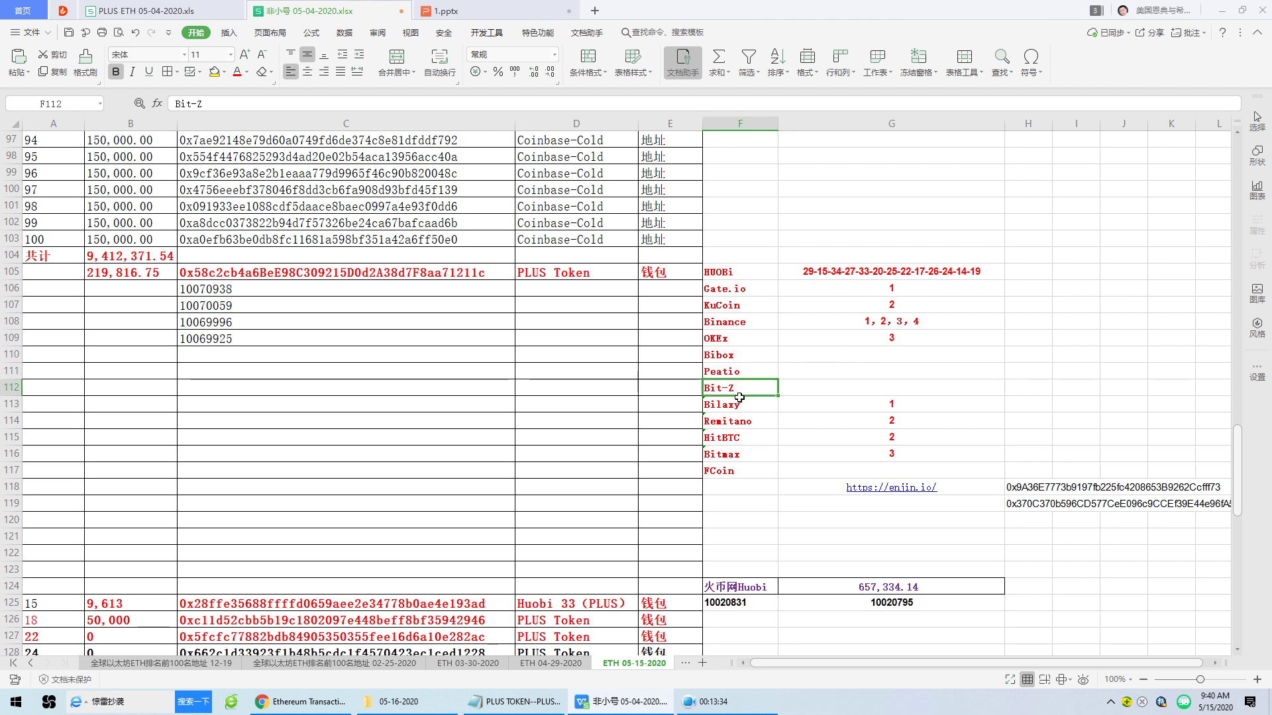
{"action": "left_click", "coordinate": [739, 400]}
{"action": "left_click", "coordinate": [730, 424]}
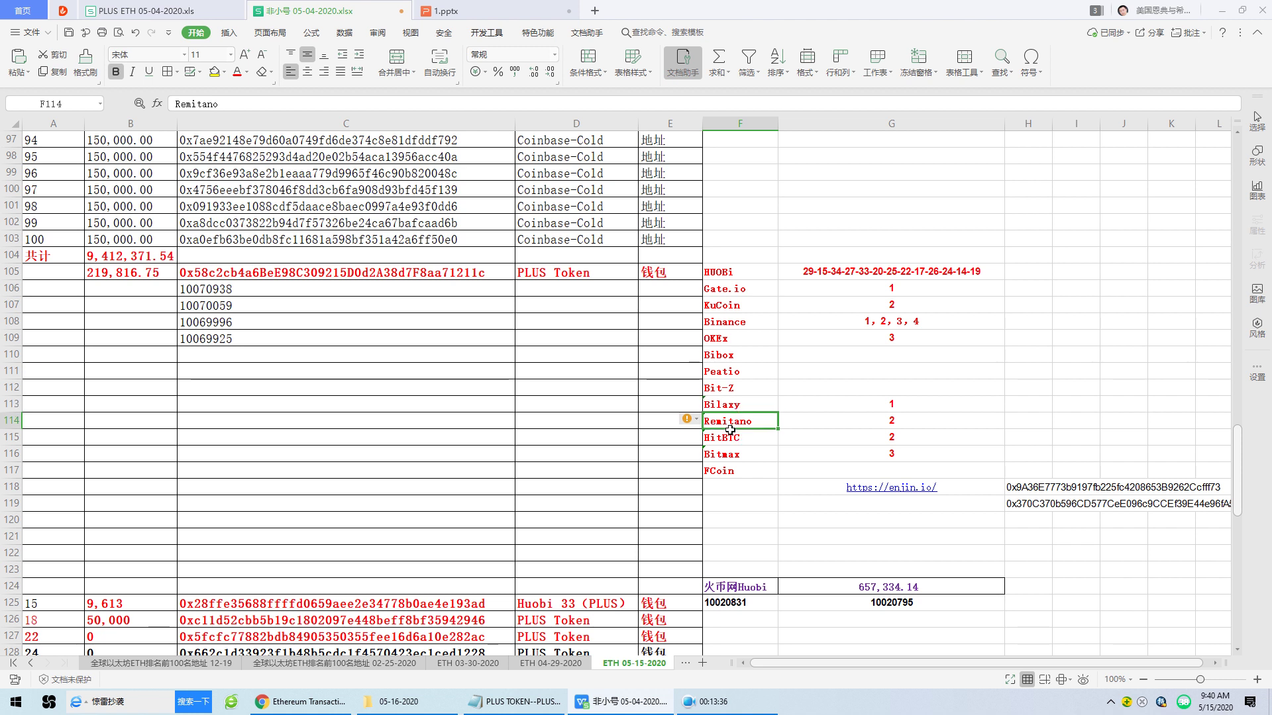
{"action": "left_click", "coordinate": [738, 441]}
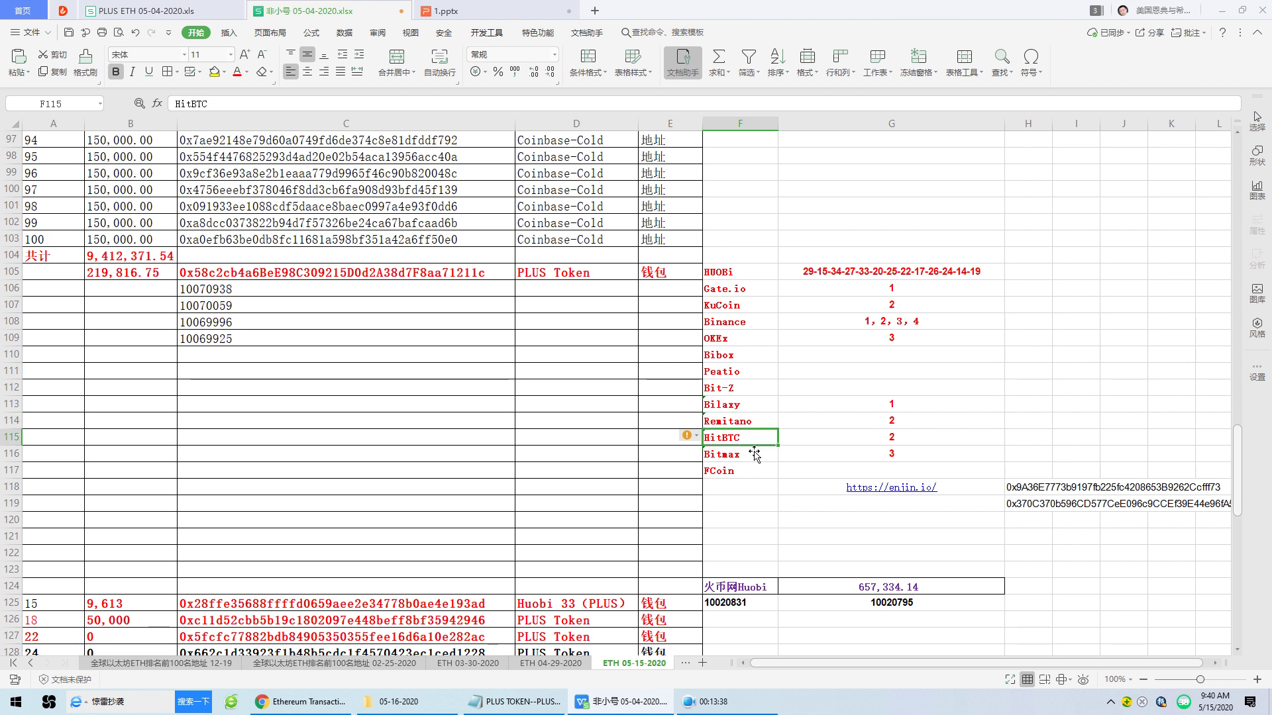
{"action": "left_click", "coordinate": [737, 460]}
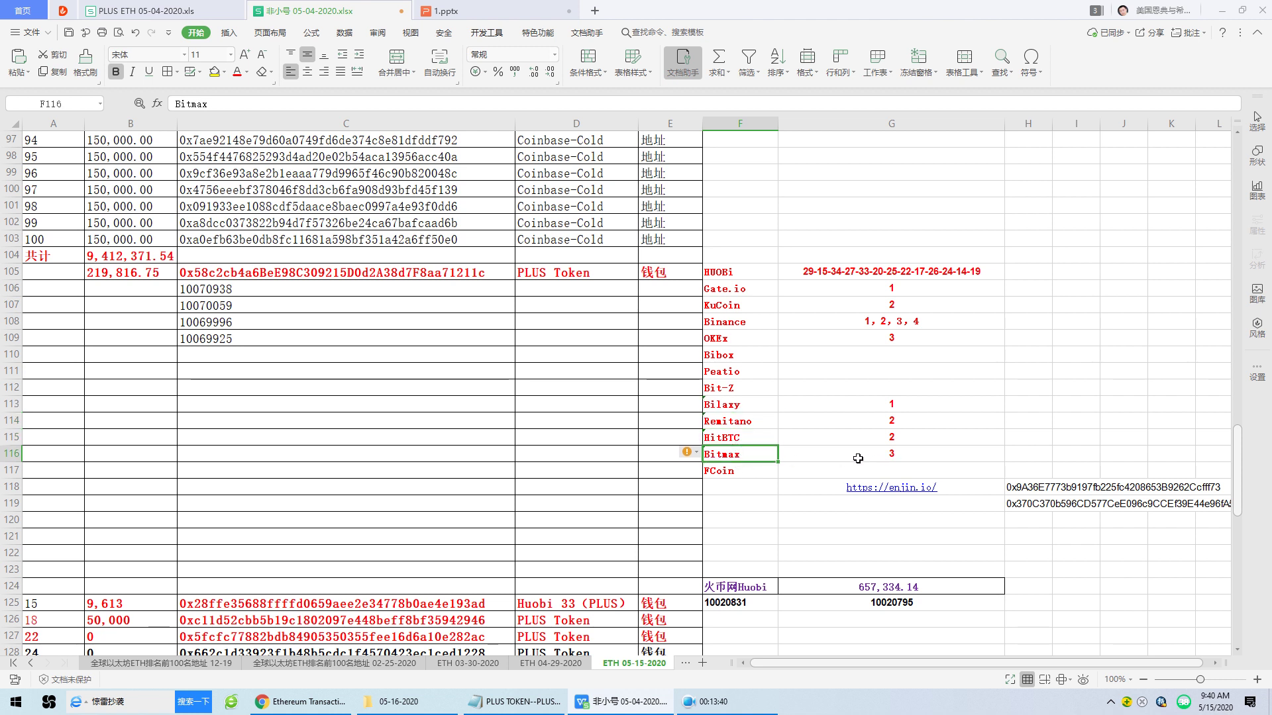
{"action": "left_click", "coordinate": [748, 478]}
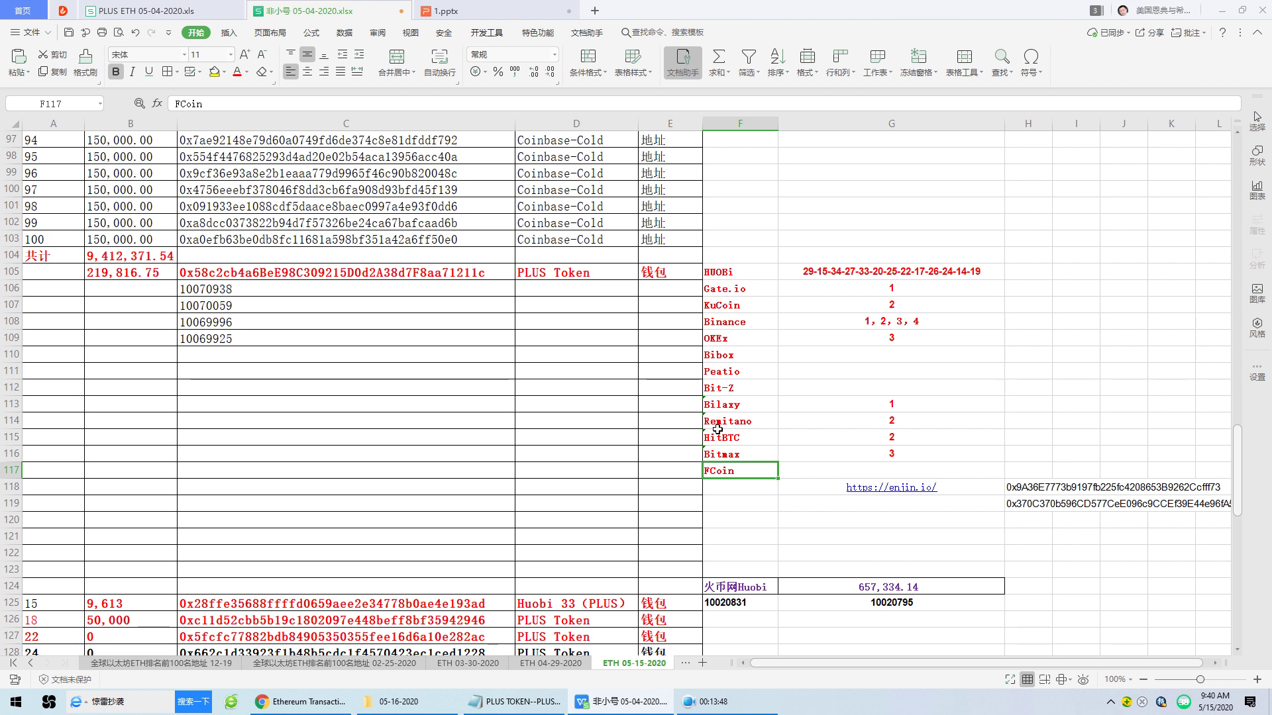
{"action": "left_click_drag", "start_coordinate": [737, 272], "coordinate": [748, 478]}
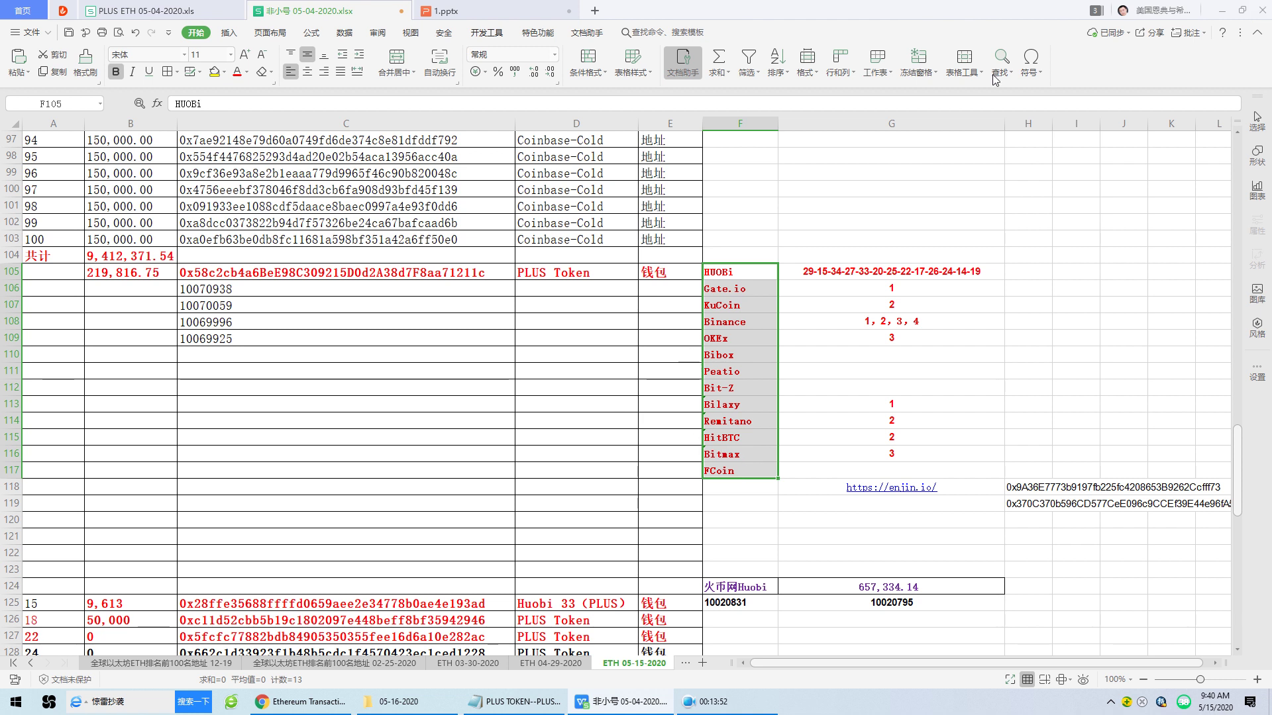
{"action": "left_click", "coordinate": [455, 279]}
Switch back to Etherscan in the browser and examine the counterparty's transaction list for Binance, Gate.io, Huobi, KuCoin and Bitmax transfers.
{"action": "left_click", "coordinate": [1222, 10]}
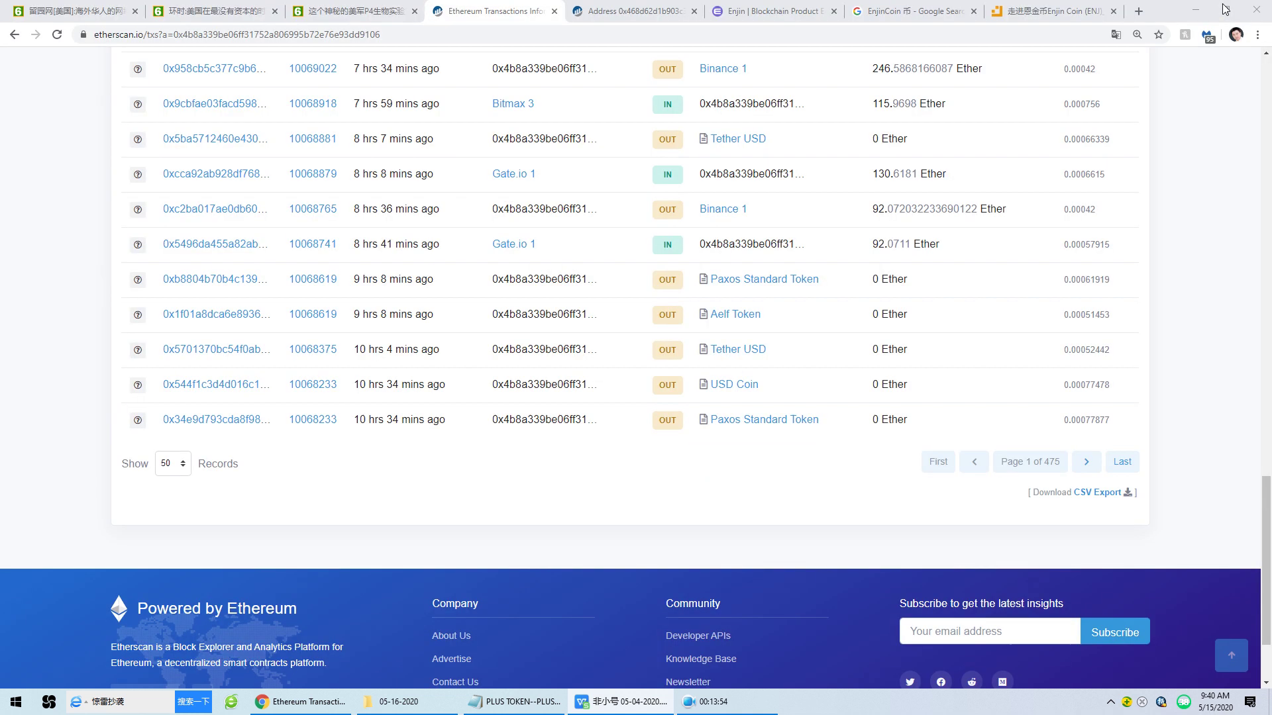
{"action": "scroll", "coordinate": [670, 319], "scroll_direction": "up", "scroll_amount": 7}
{"action": "scroll", "coordinate": [670, 320], "scroll_direction": "up", "scroll_amount": 15}
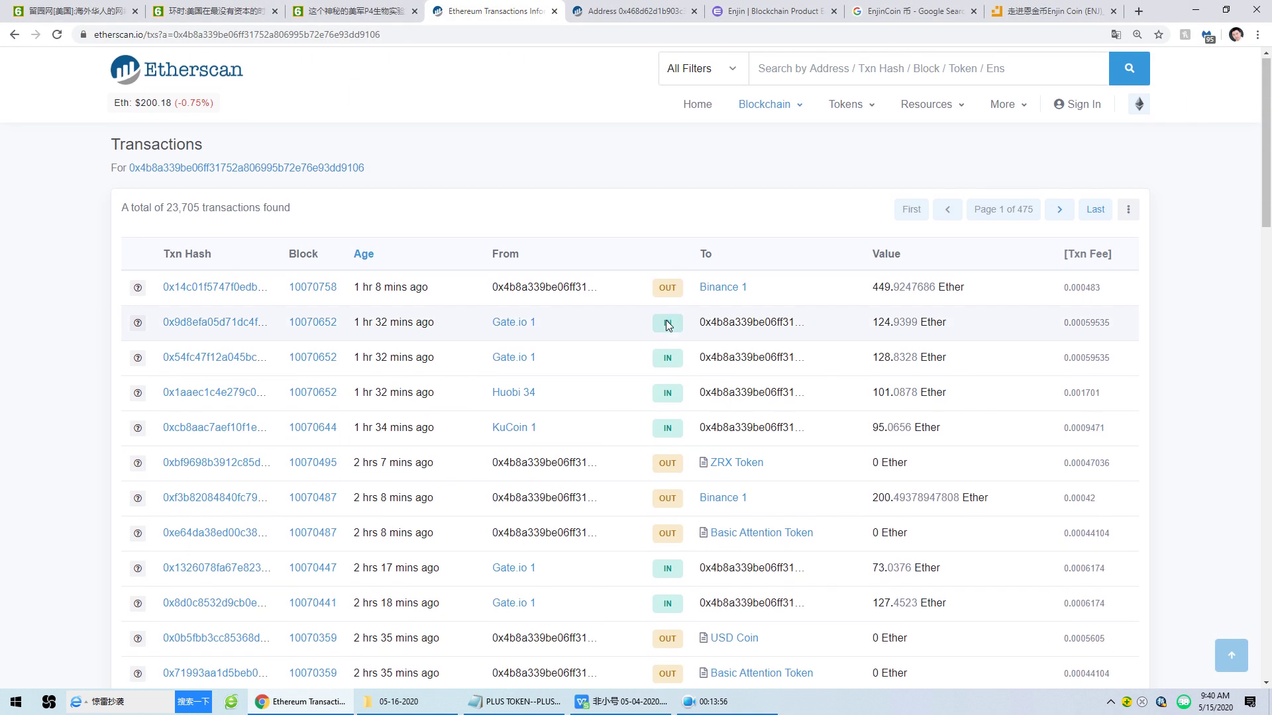
{"action": "scroll", "coordinate": [515, 291], "scroll_direction": "down", "scroll_amount": 5}
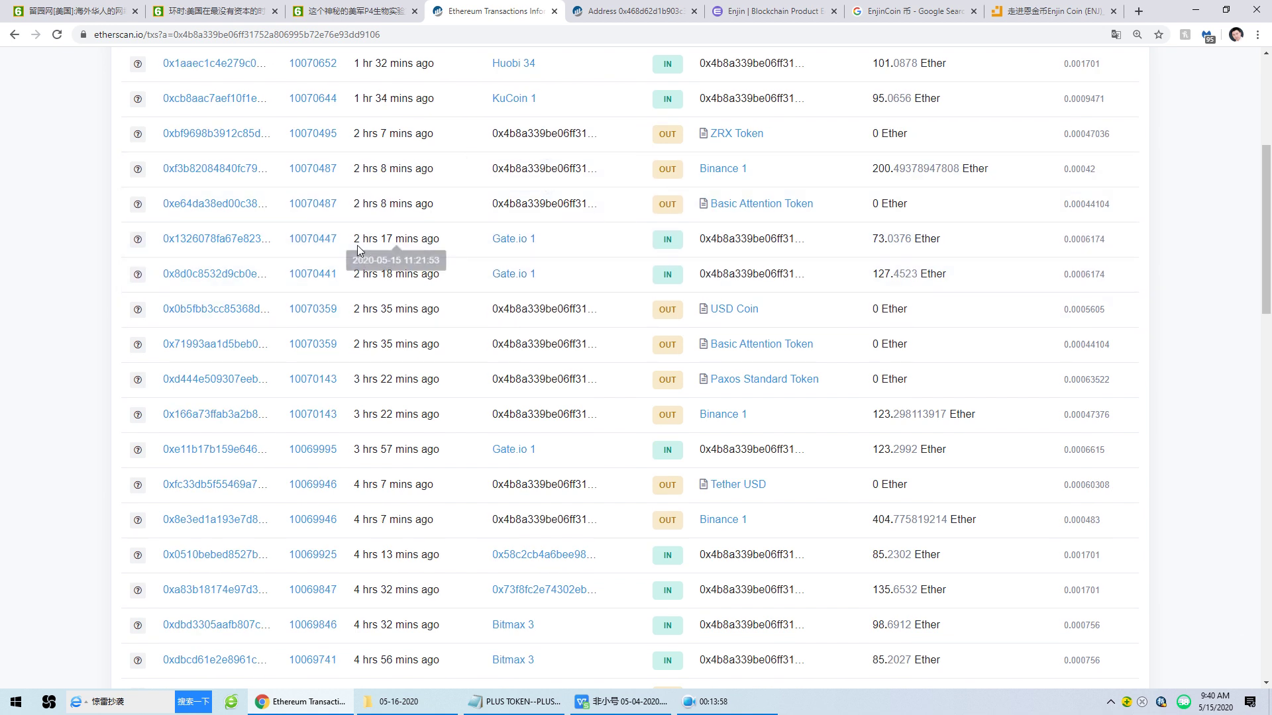
{"action": "scroll", "coordinate": [496, 133], "scroll_direction": "up", "scroll_amount": 2}
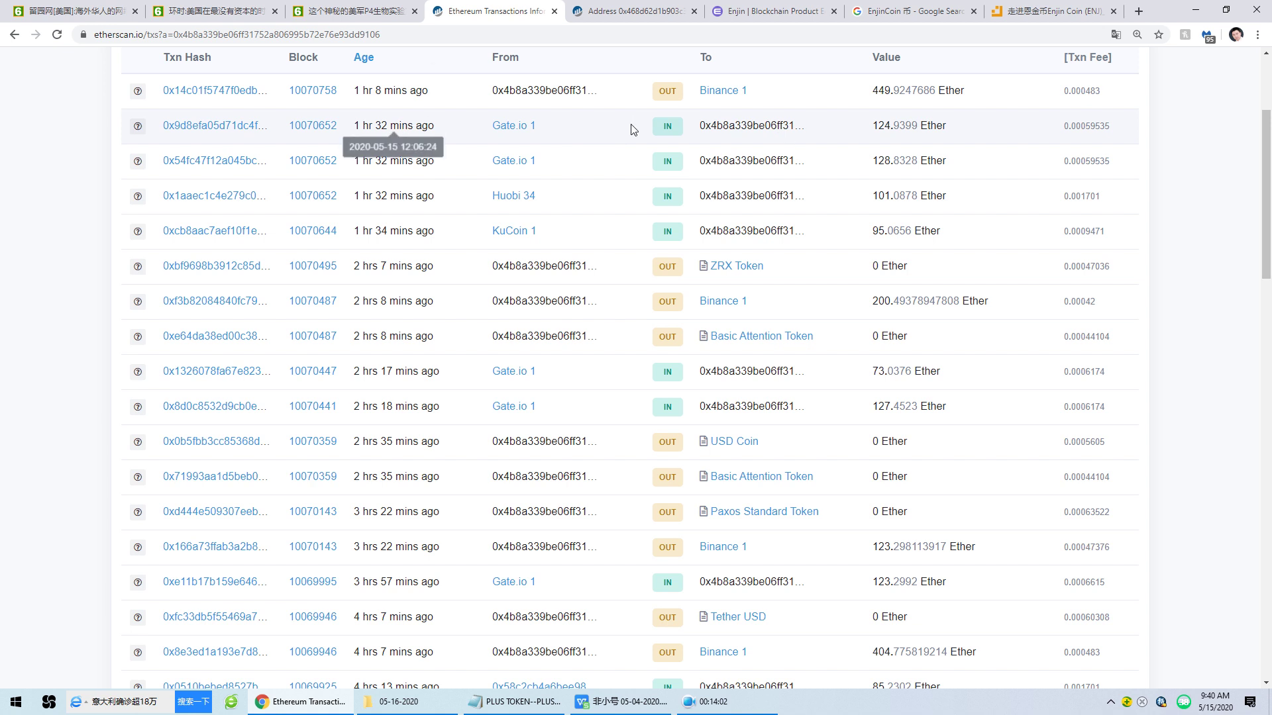
{"action": "scroll", "coordinate": [587, 318], "scroll_direction": "up", "scroll_amount": 3}
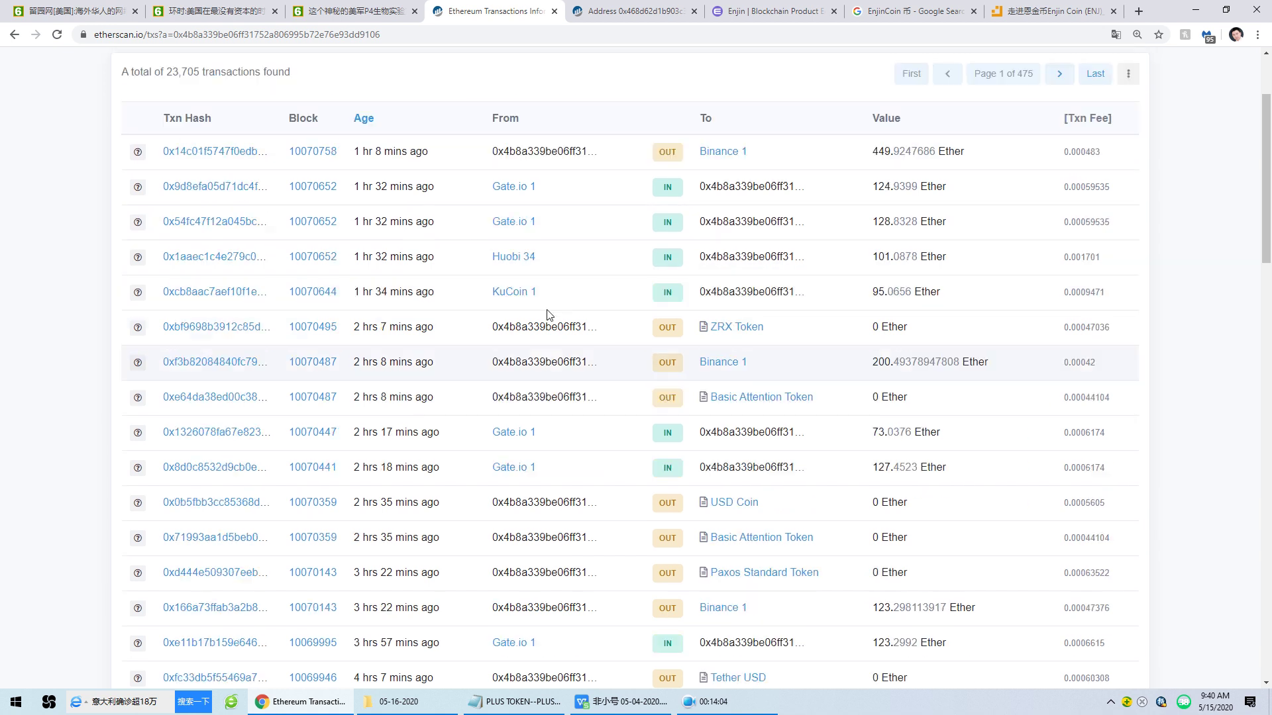
Return to page 3 of the PLUS Token address's transactions and open that address's overview page.
{"action": "left_click", "coordinate": [14, 36]}
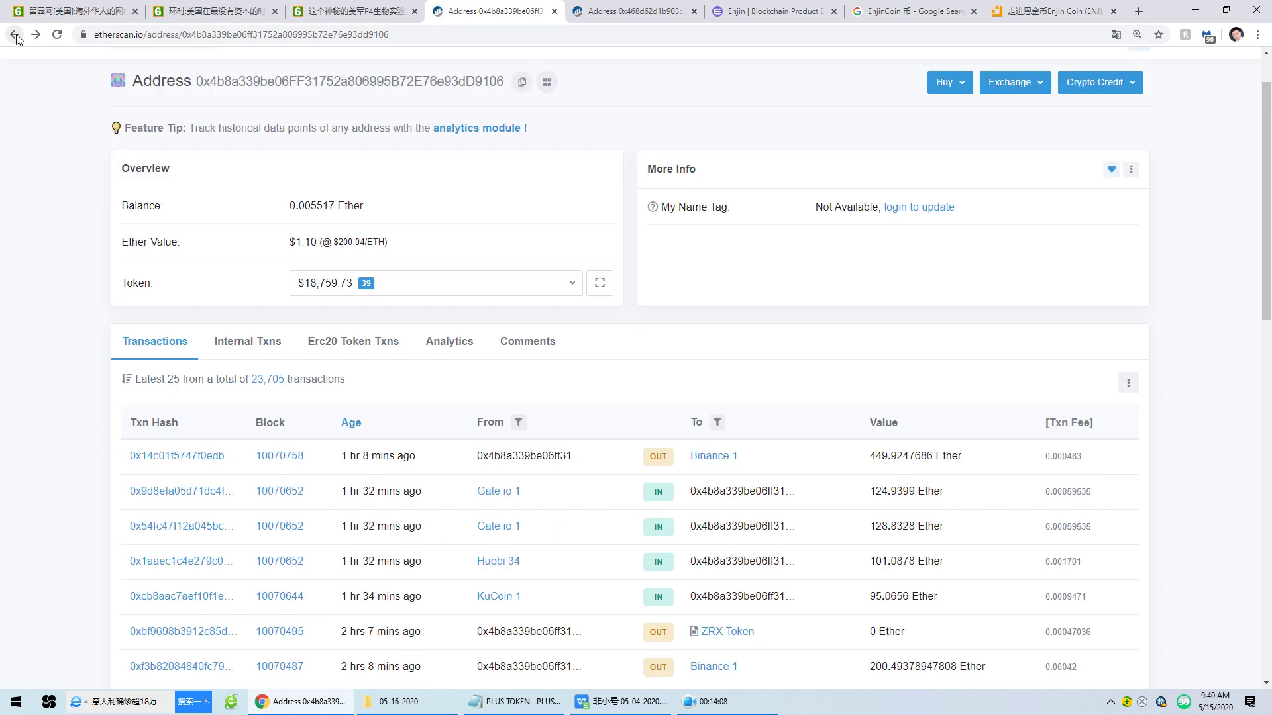
{"action": "left_click", "coordinate": [35, 34]}
{"action": "scroll", "coordinate": [225, 314], "scroll_direction": "up", "scroll_amount": 4}
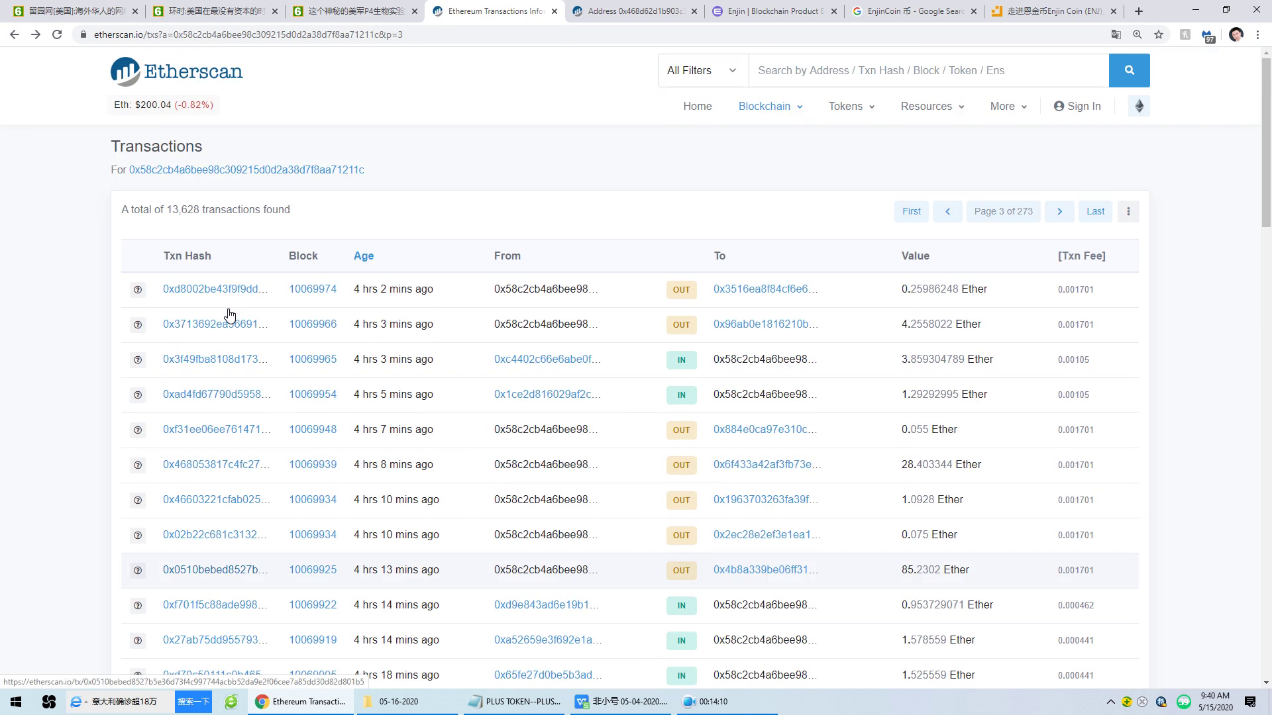
{"action": "left_click", "coordinate": [192, 174]}
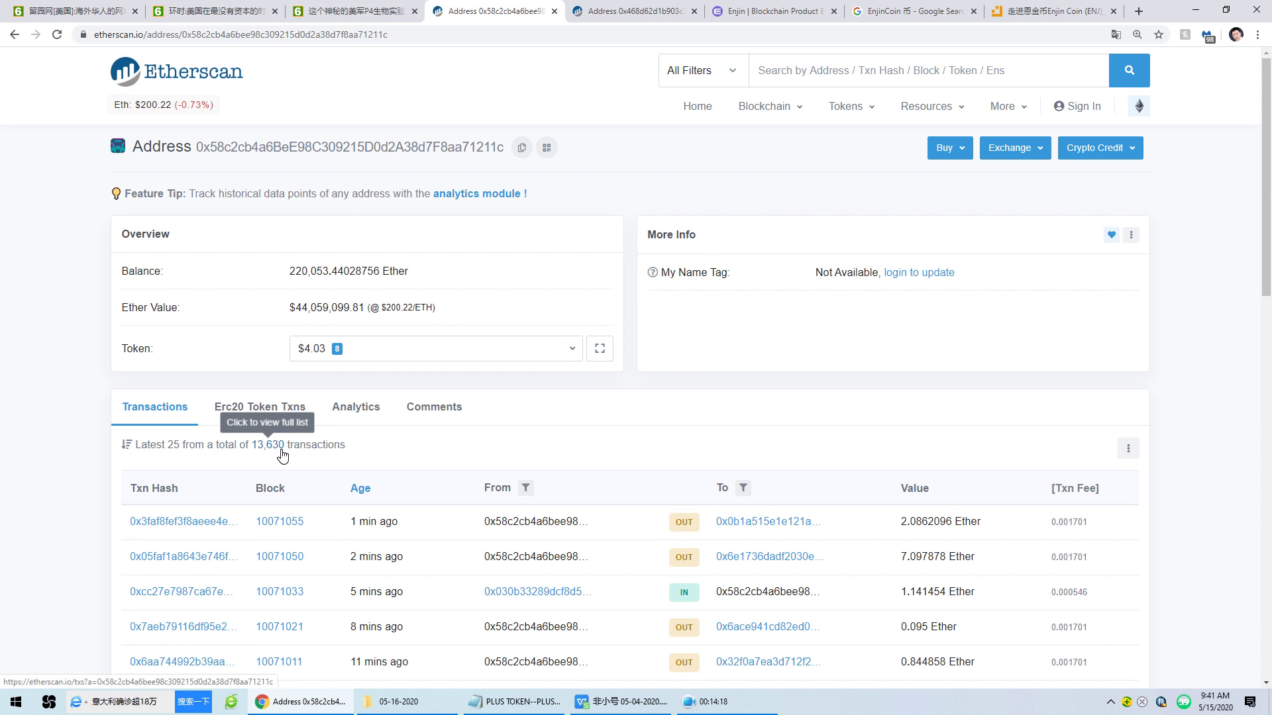
Examine the ages, directions and counterparties of the PLUS Token address's latest 25 transactions.
{"action": "scroll", "coordinate": [427, 510], "scroll_direction": "down", "scroll_amount": 2}
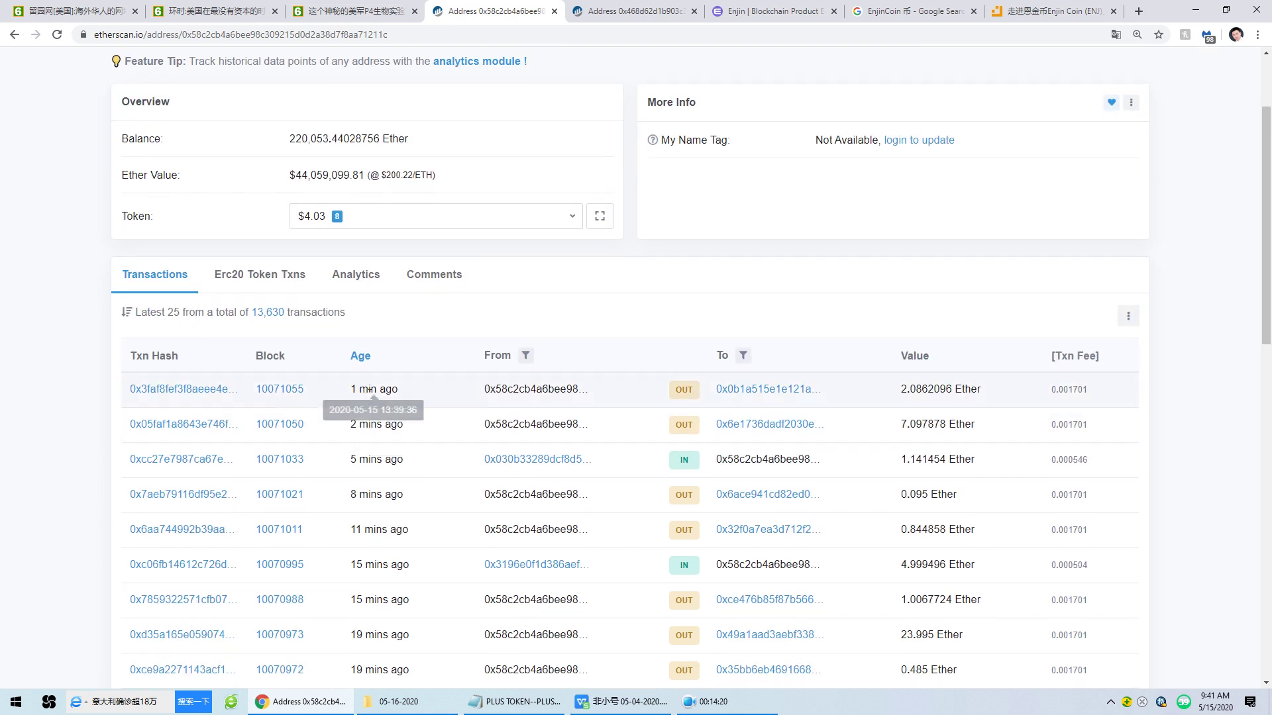
{"action": "left_click_drag", "start_coordinate": [370, 390], "coordinate": [391, 448]}
{"action": "left_click", "coordinate": [417, 452]}
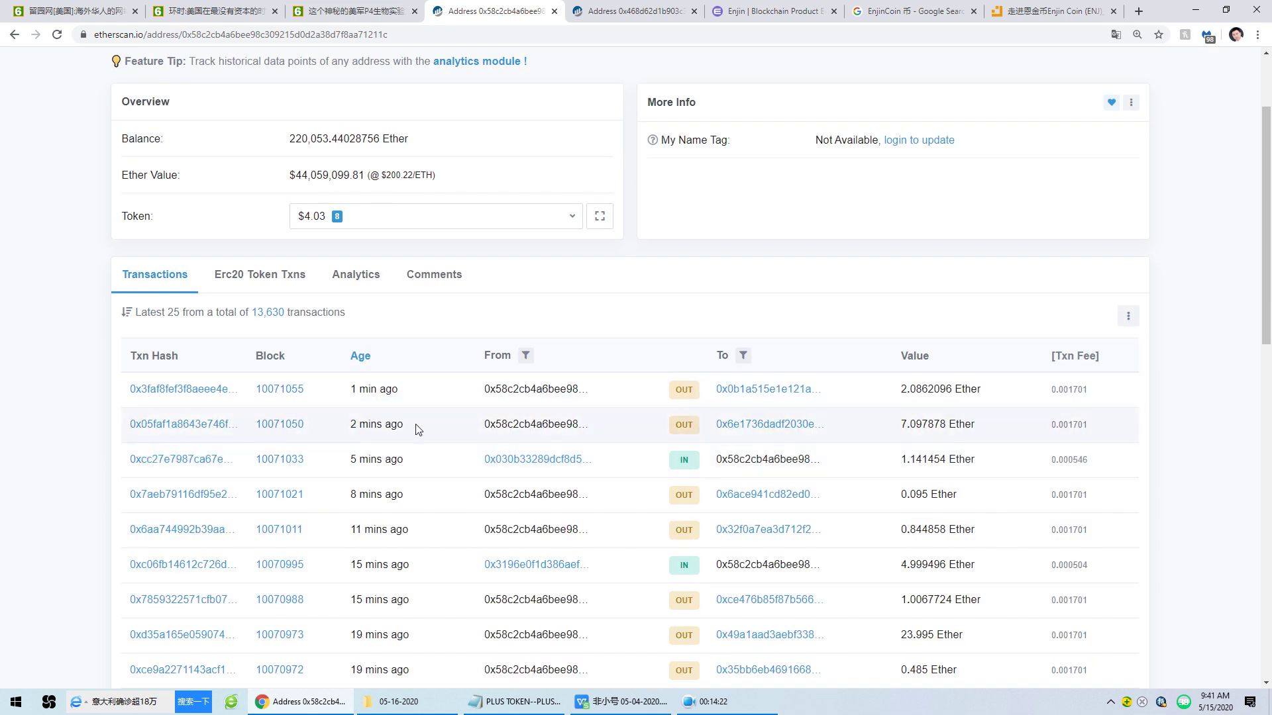
{"action": "triple_click", "coordinate": [415, 530]}
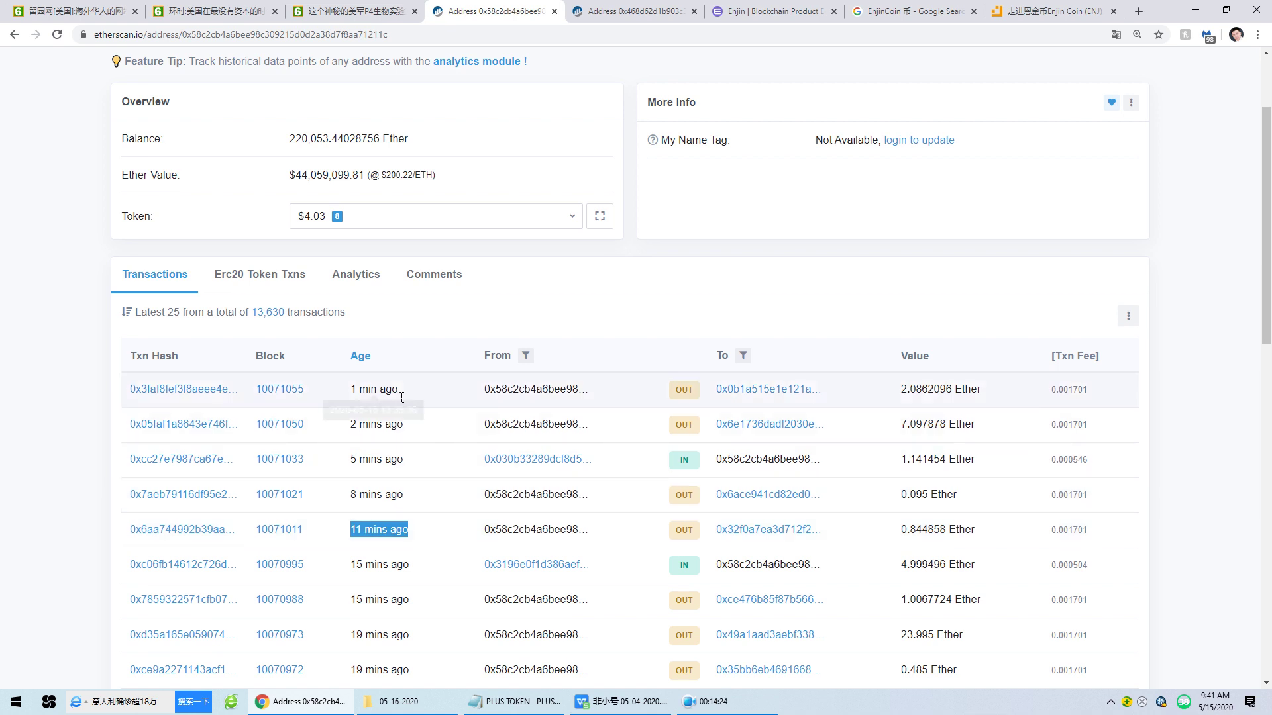
{"action": "left_click_drag", "start_coordinate": [351, 391], "coordinate": [405, 494]}
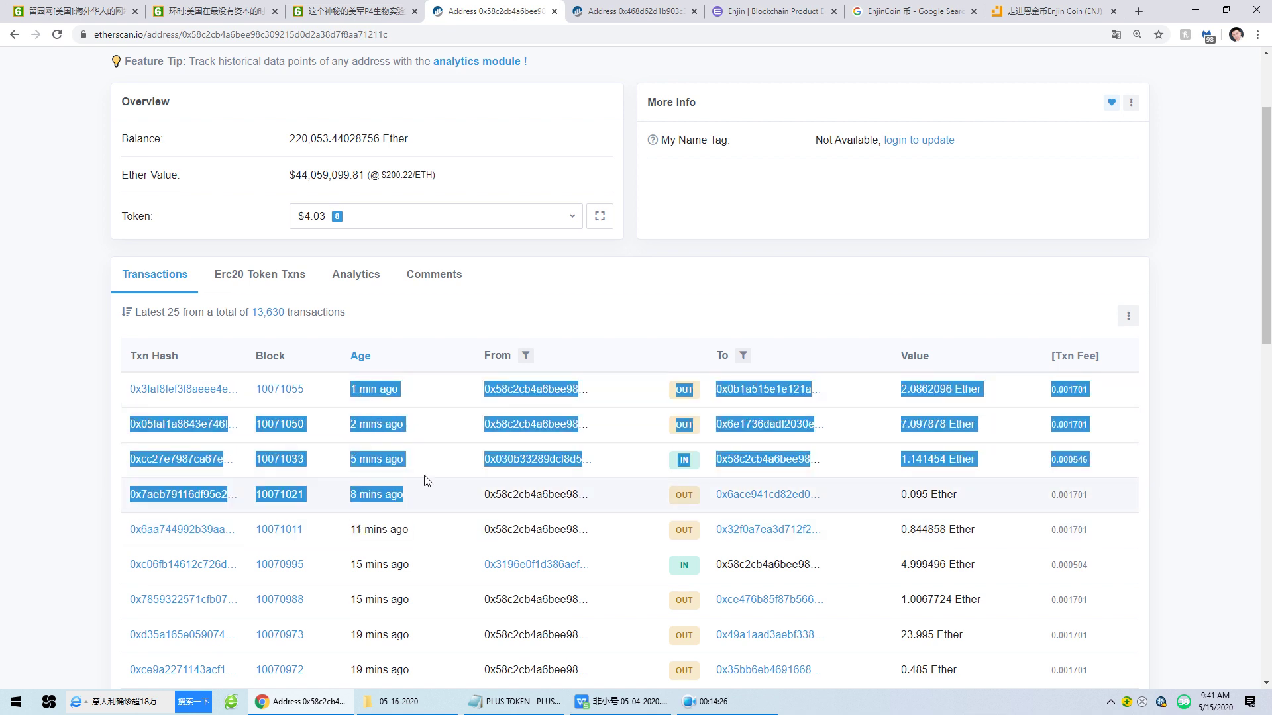
{"action": "left_click", "coordinate": [425, 481]}
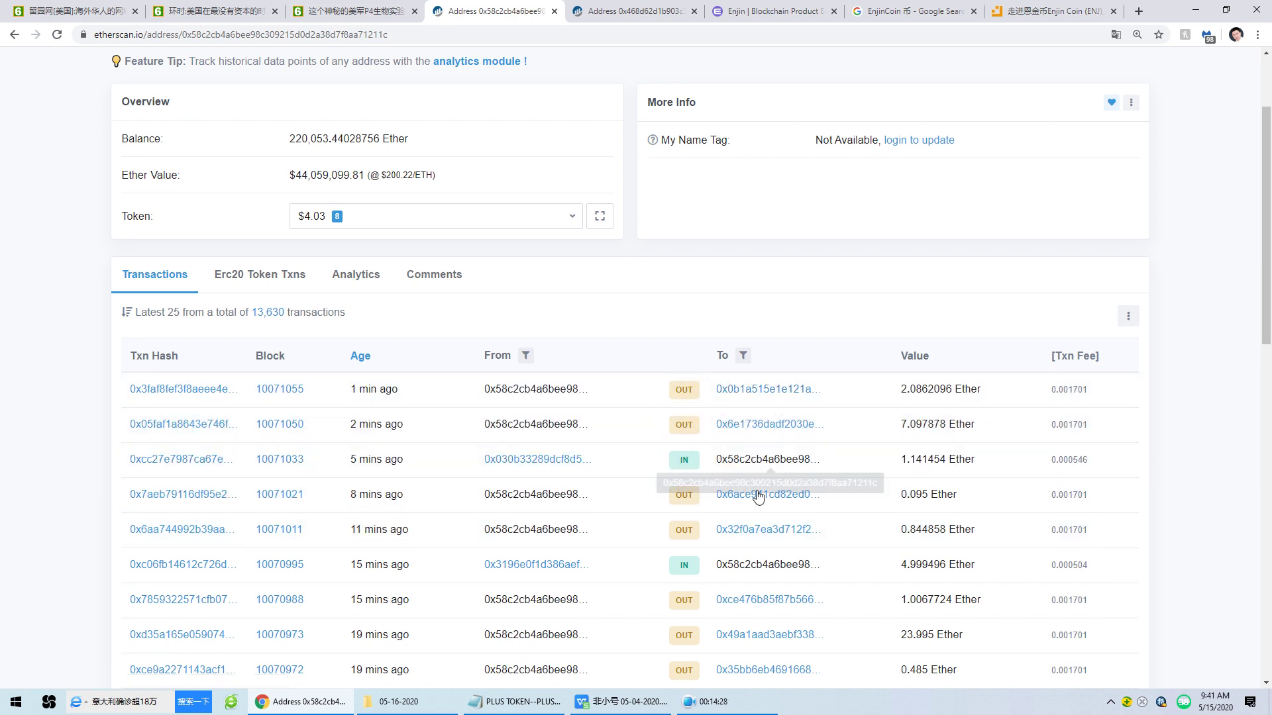
{"action": "scroll", "coordinate": [758, 497], "scroll_direction": "down", "scroll_amount": 8}
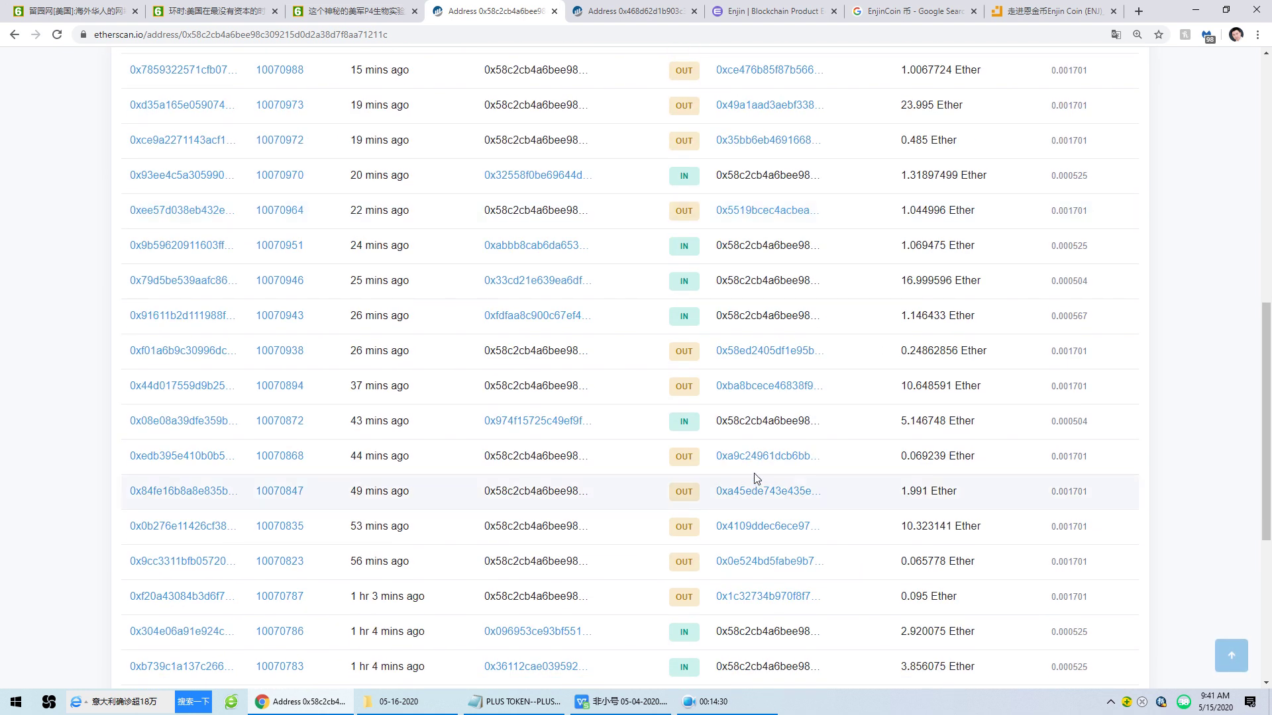
{"action": "scroll", "coordinate": [755, 463], "scroll_direction": "down", "scroll_amount": 4}
{"action": "scroll", "coordinate": [757, 456], "scroll_direction": "up", "scroll_amount": 6}
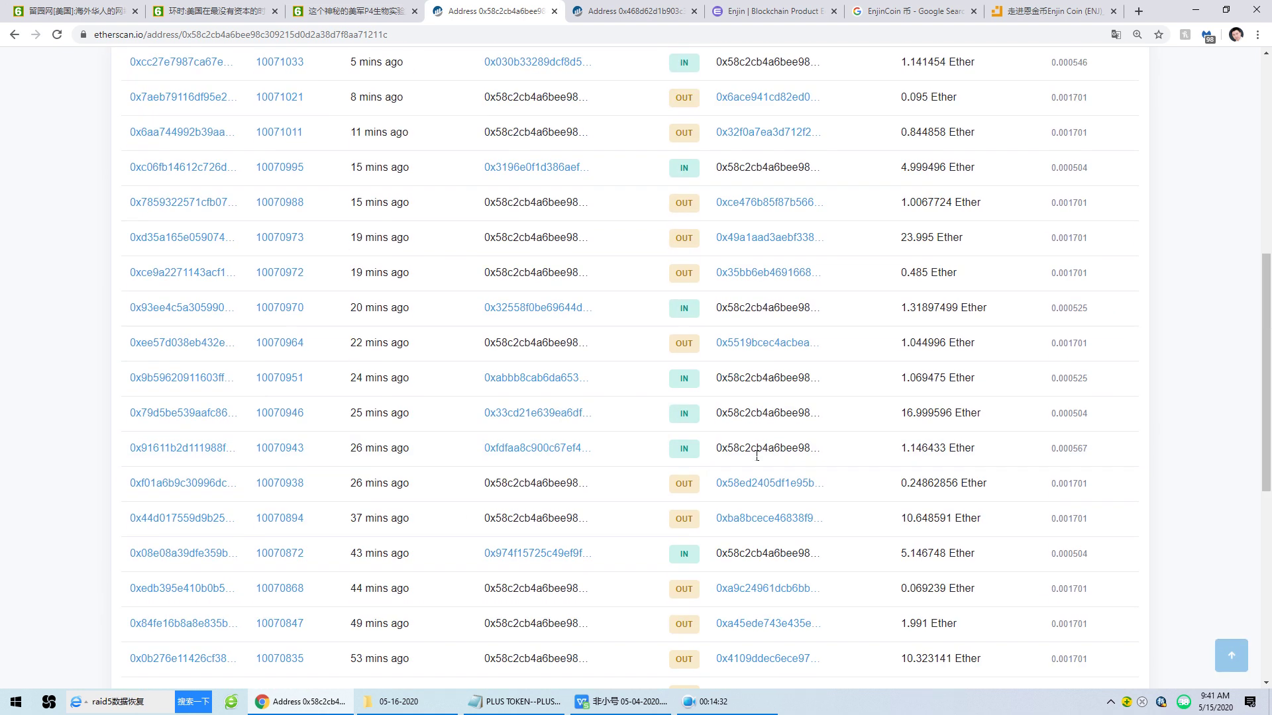
{"action": "scroll", "coordinate": [757, 456], "scroll_direction": "up", "scroll_amount": 8}
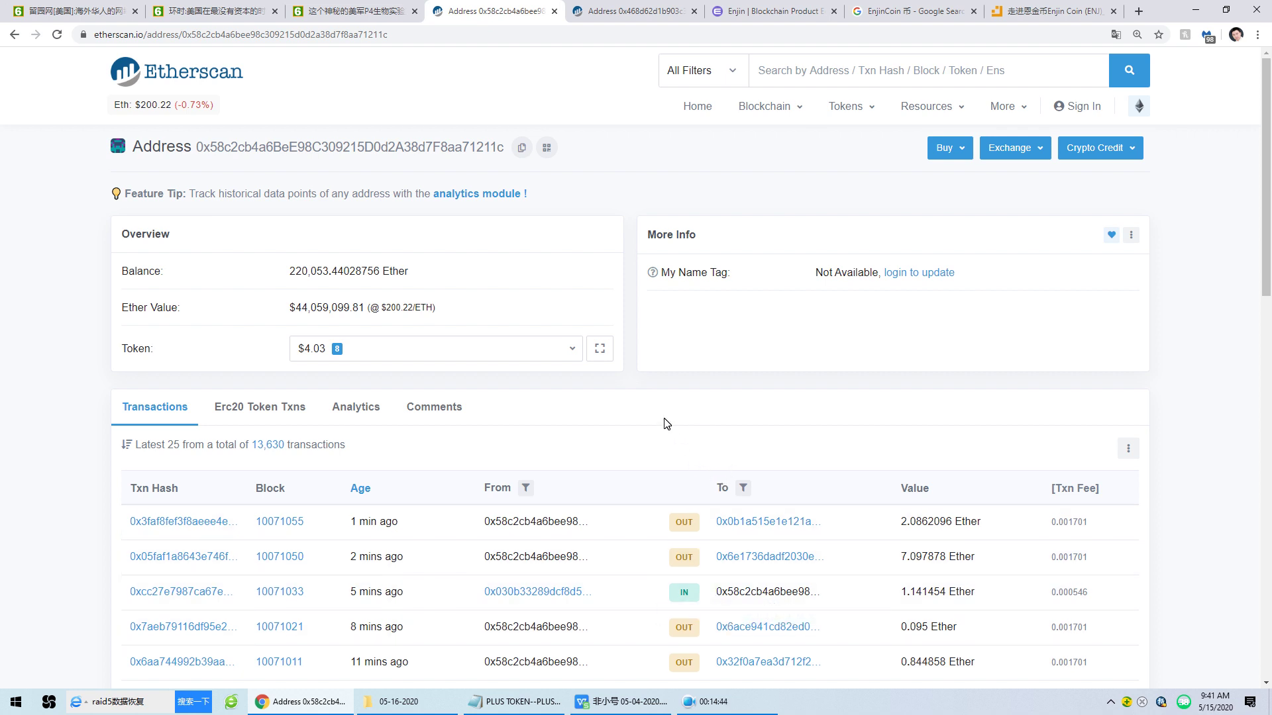
{"action": "left_click", "coordinate": [705, 710]}
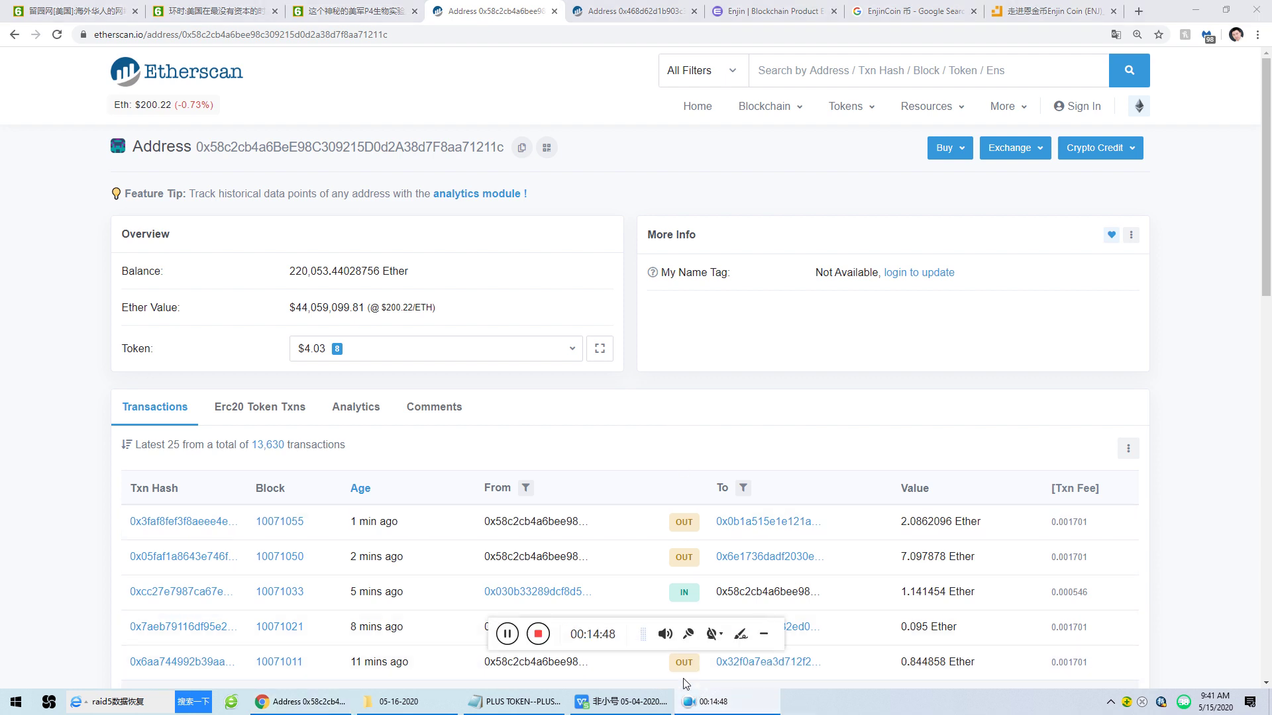